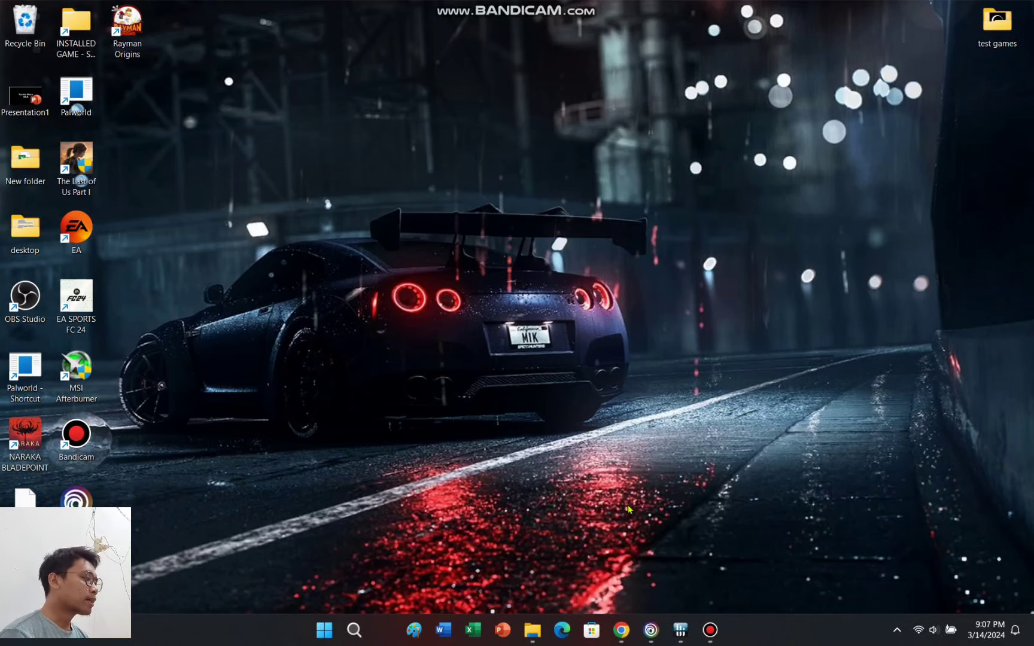
# Step: Open Chrome, search Google for "msi afterburner" and open MSI's official Afterburner page
pyautogui.click(621, 630)
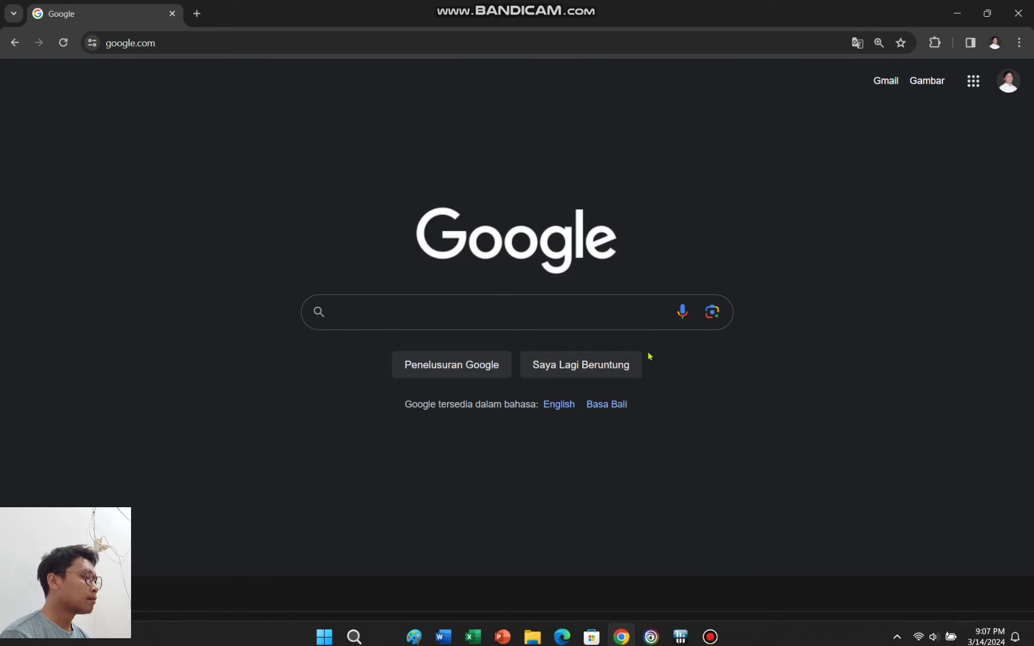
pyautogui.click(377, 321)
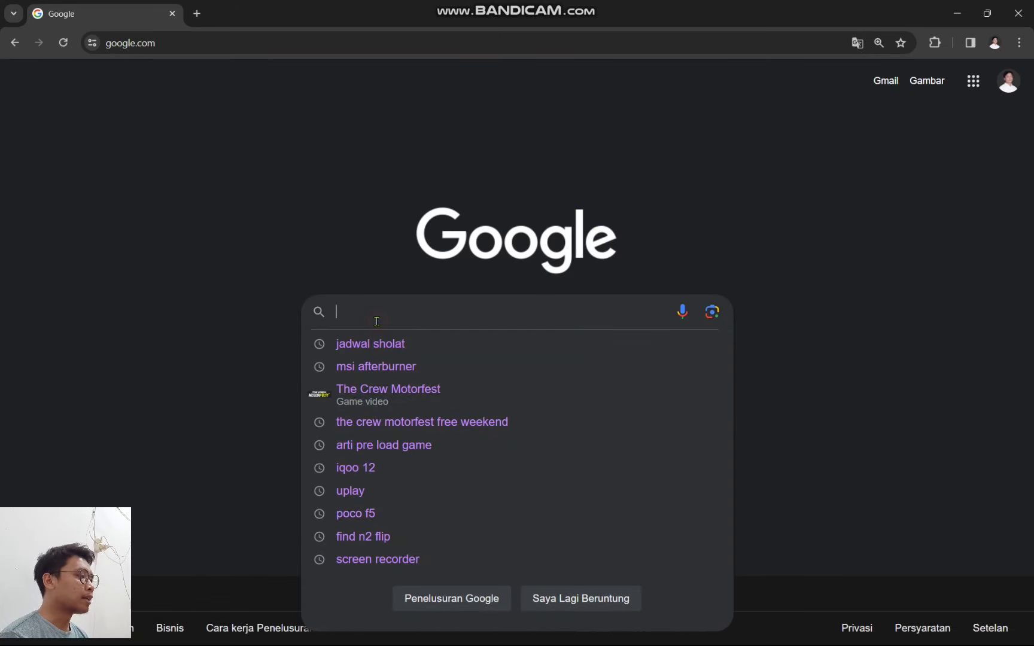
pyautogui.write('msi af')
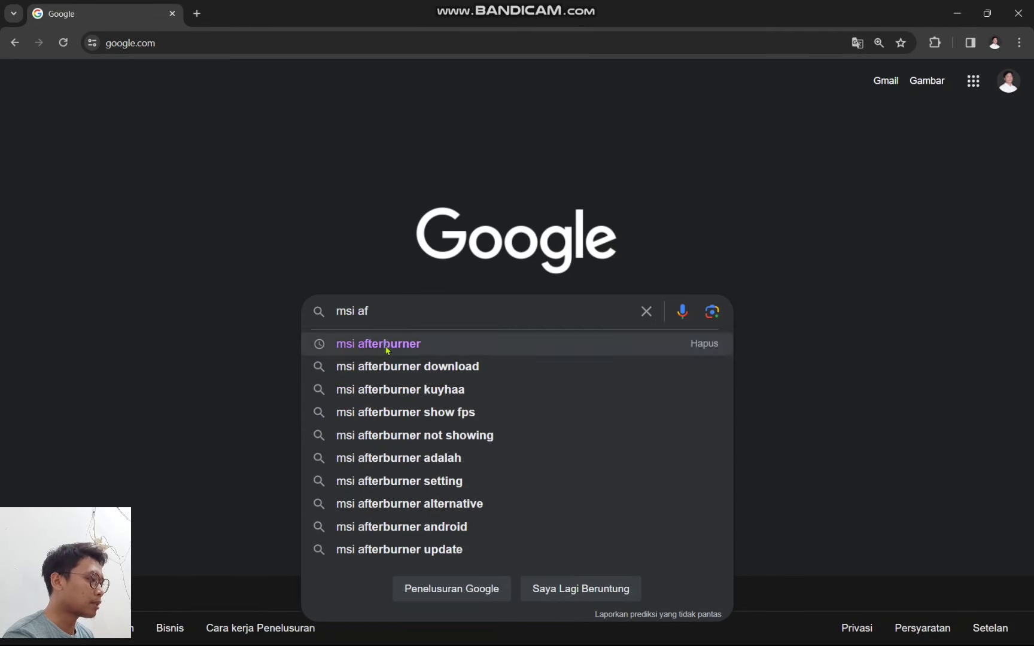
pyautogui.click(383, 346)
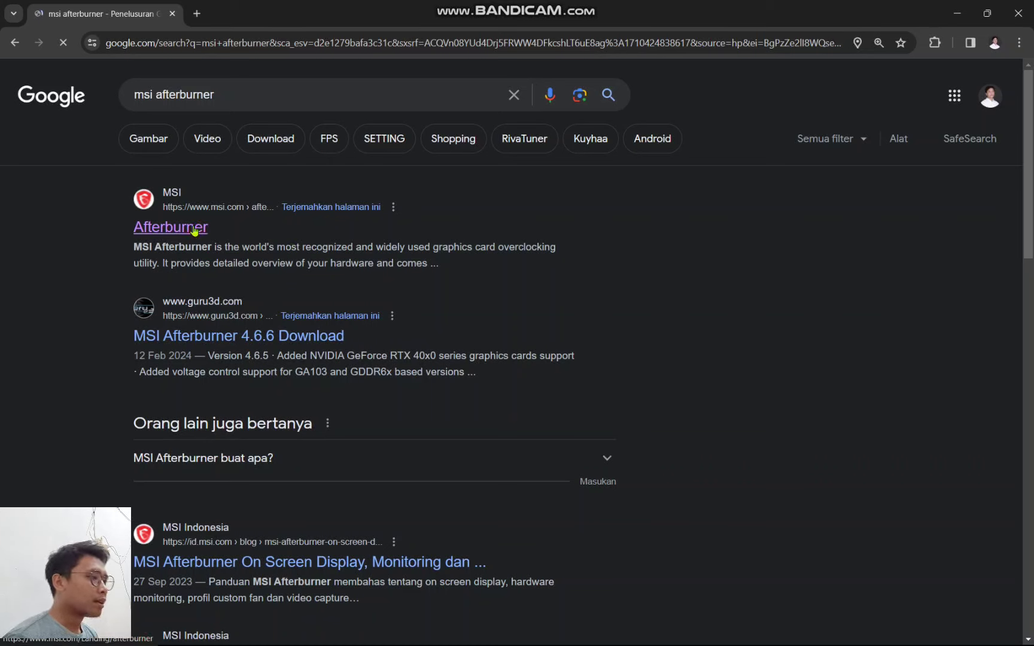
pyautogui.click(196, 228)
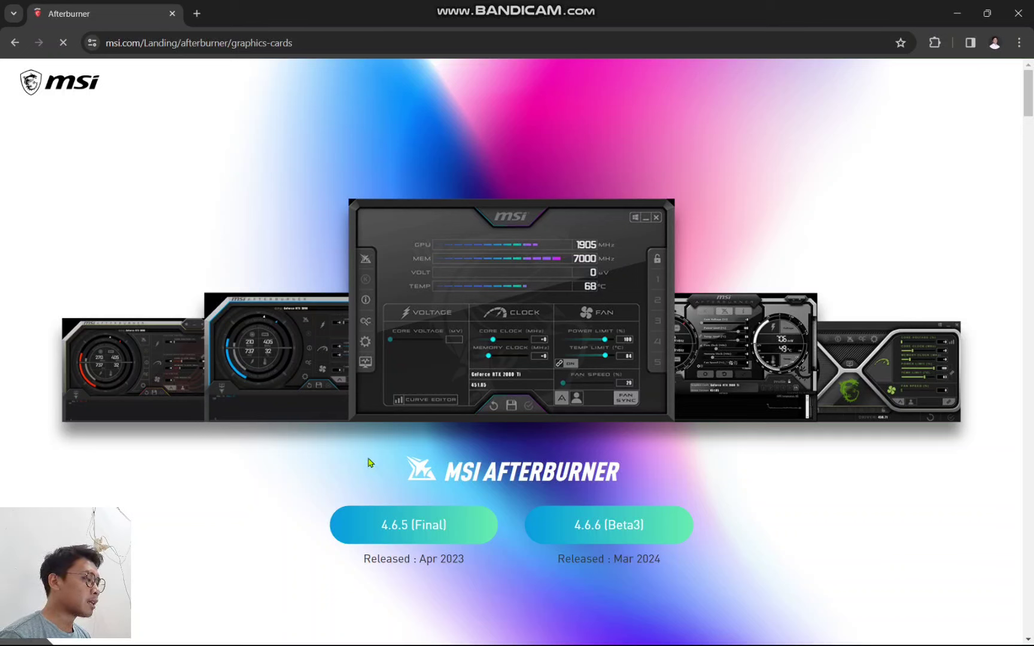
# Step: Start downloading the MSI Afterburner 4.6.5 (Final) setup archive
pyautogui.click(429, 538)
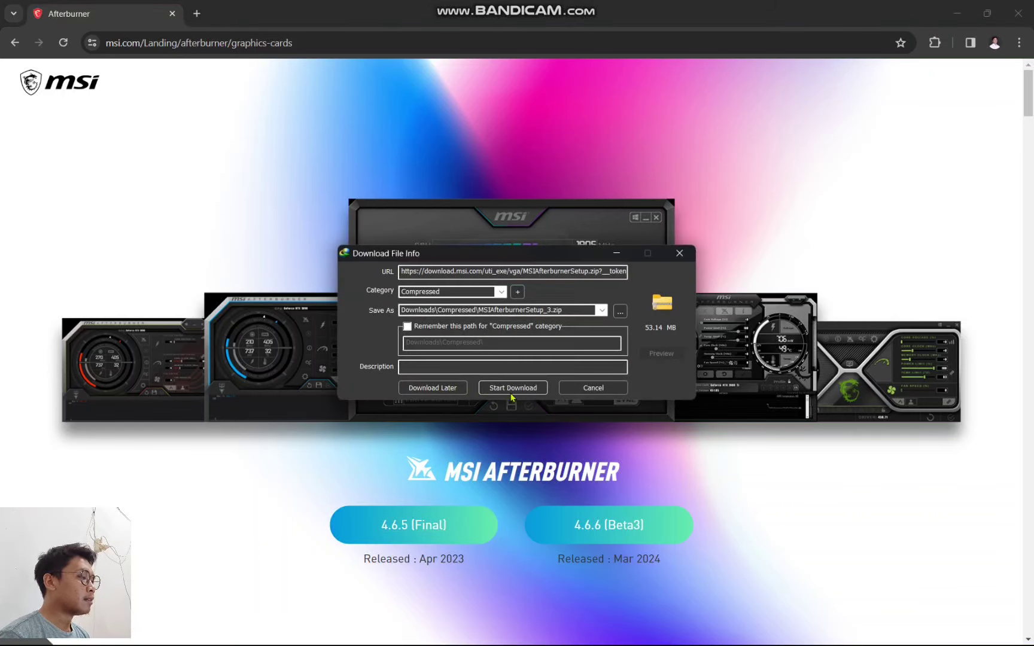
pyautogui.click(512, 394)
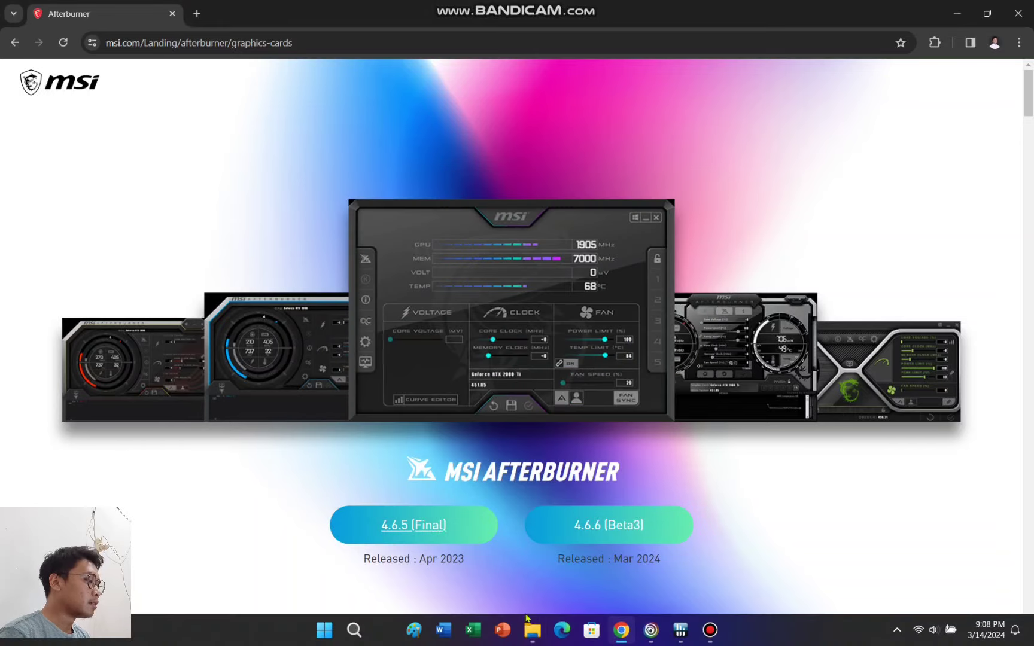
# Step: In File Explorer, open the MSIAfterburnerSetup archive and launch MSIAfterburnerSetup465 with English as the installer language
pyautogui.click(531, 628)
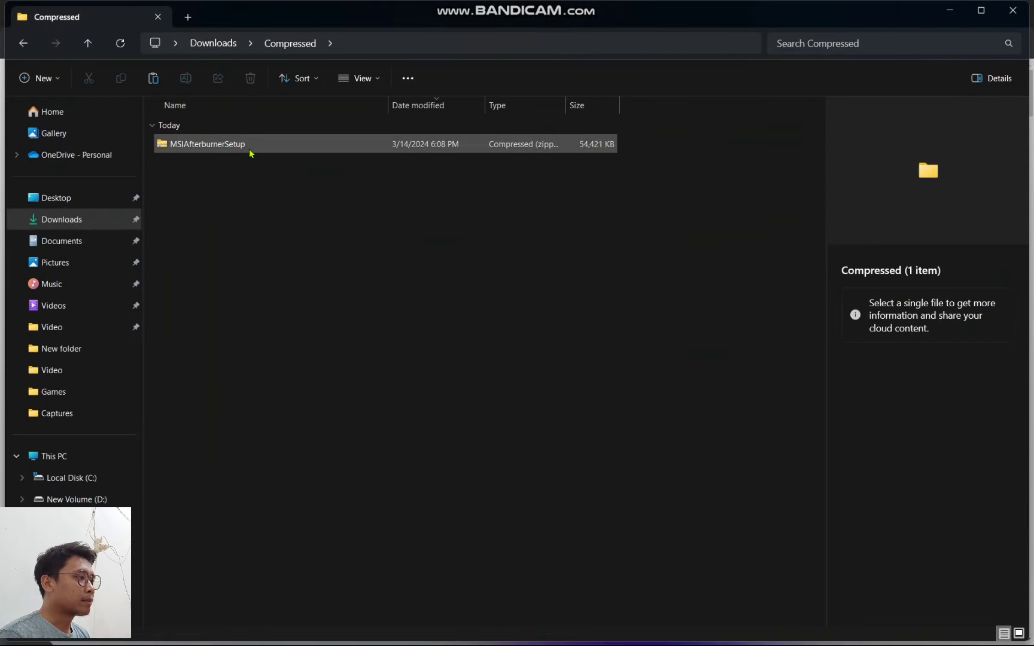
pyautogui.doubleClick(236, 148)
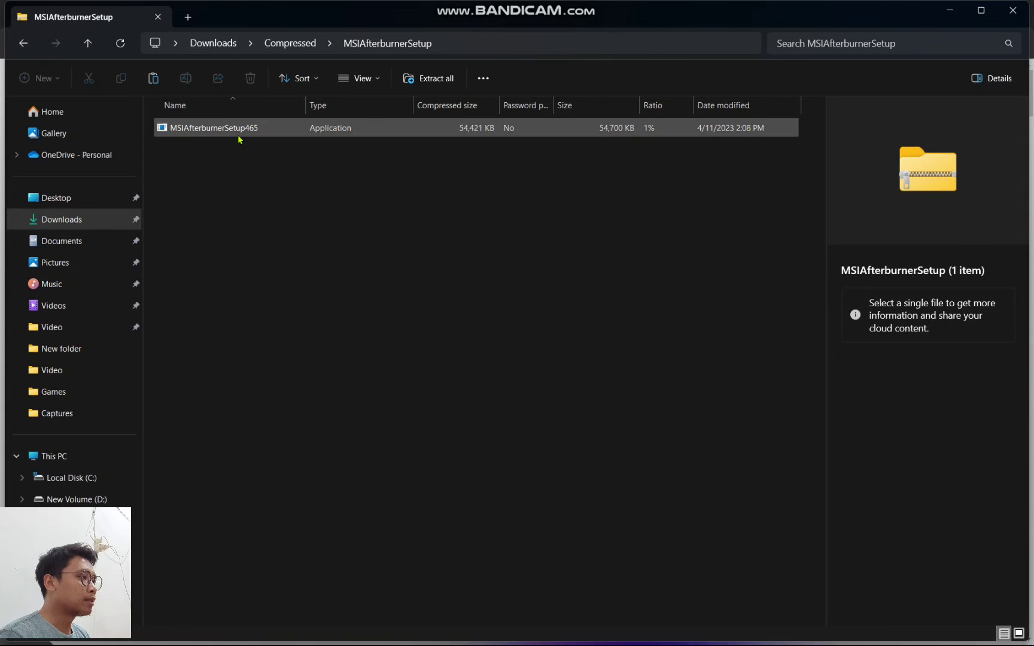
pyautogui.click(237, 134)
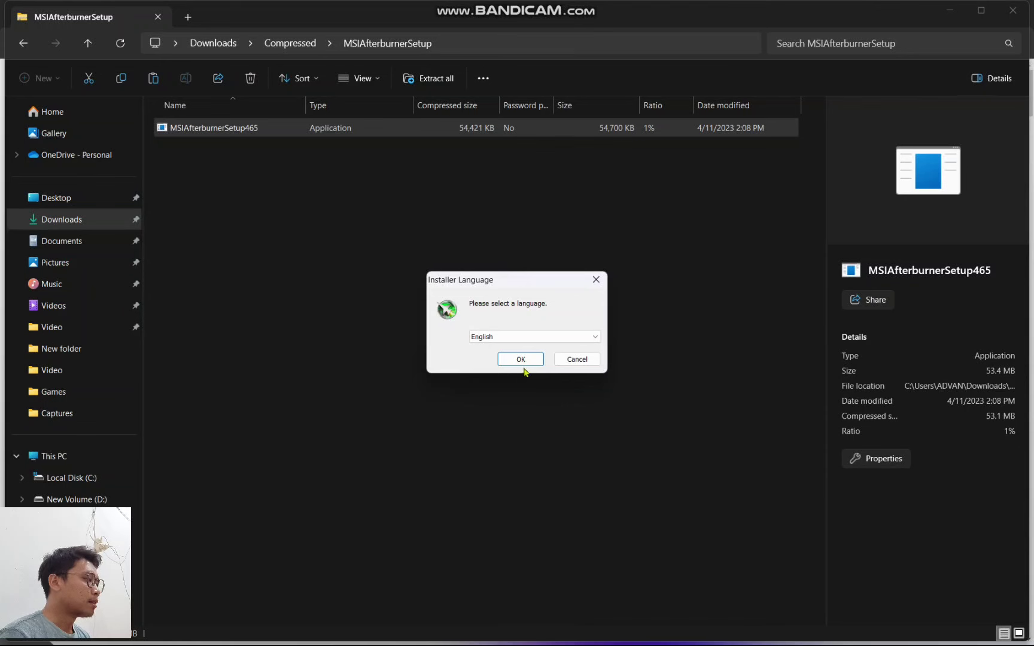
pyautogui.click(526, 365)
# Step: Accept the license agreement and proceed with MSI Afterburner and RivaTuner Statistics Server selected, up to the install location page
pyautogui.click(587, 434)
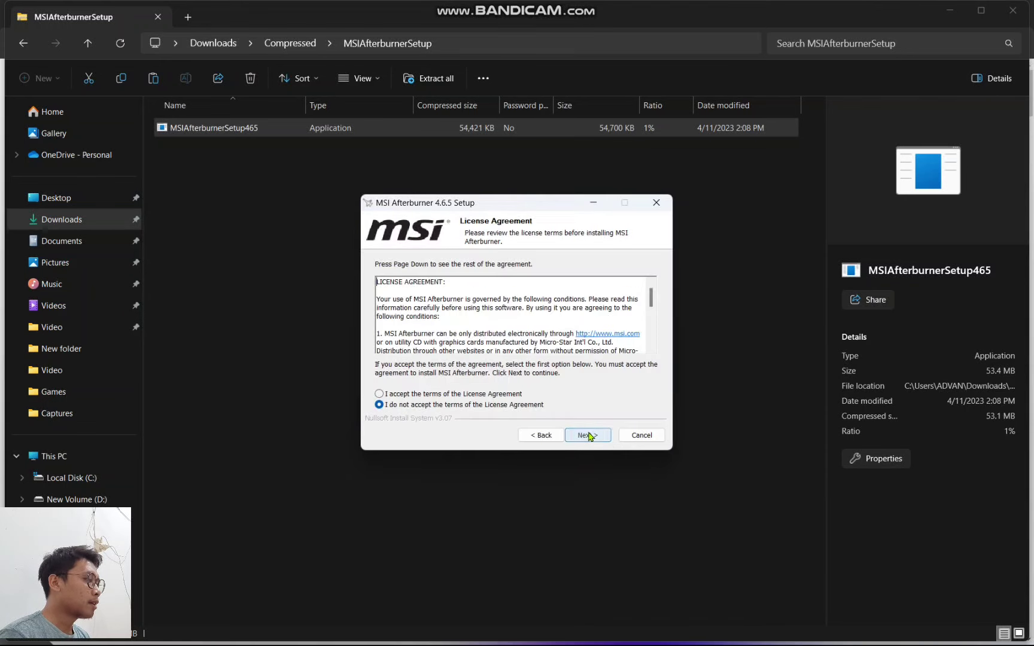
pyautogui.click(519, 394)
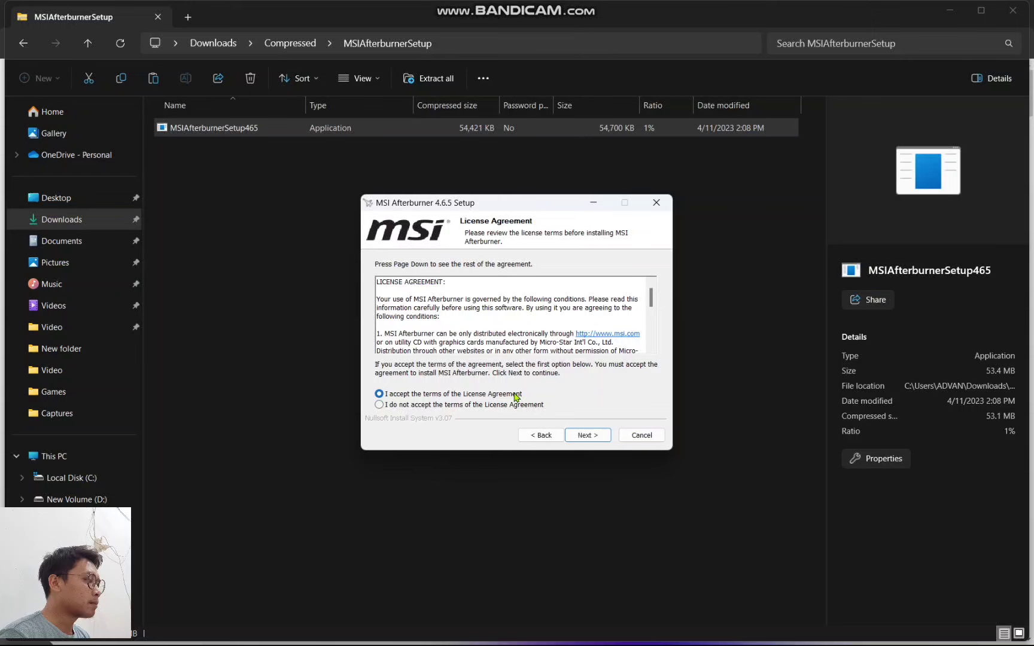
pyautogui.click(585, 435)
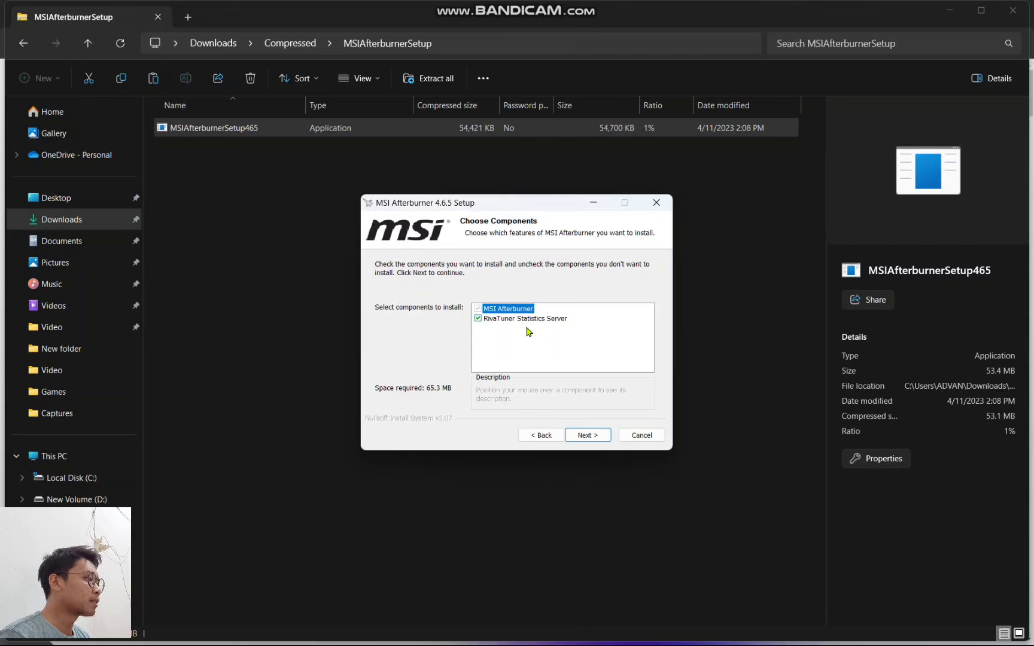
pyautogui.click(591, 436)
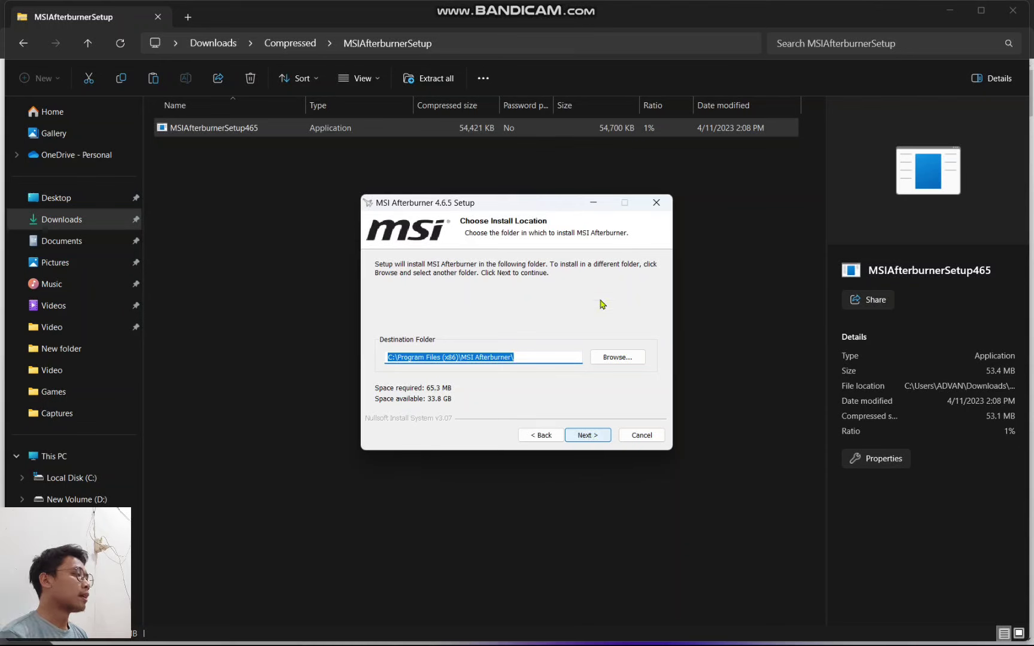
# Step: Exit the MSI Afterburner setup and close the archive folder and browser windows
pyautogui.moveTo(552, 205); pyautogui.dragTo(538, 198)
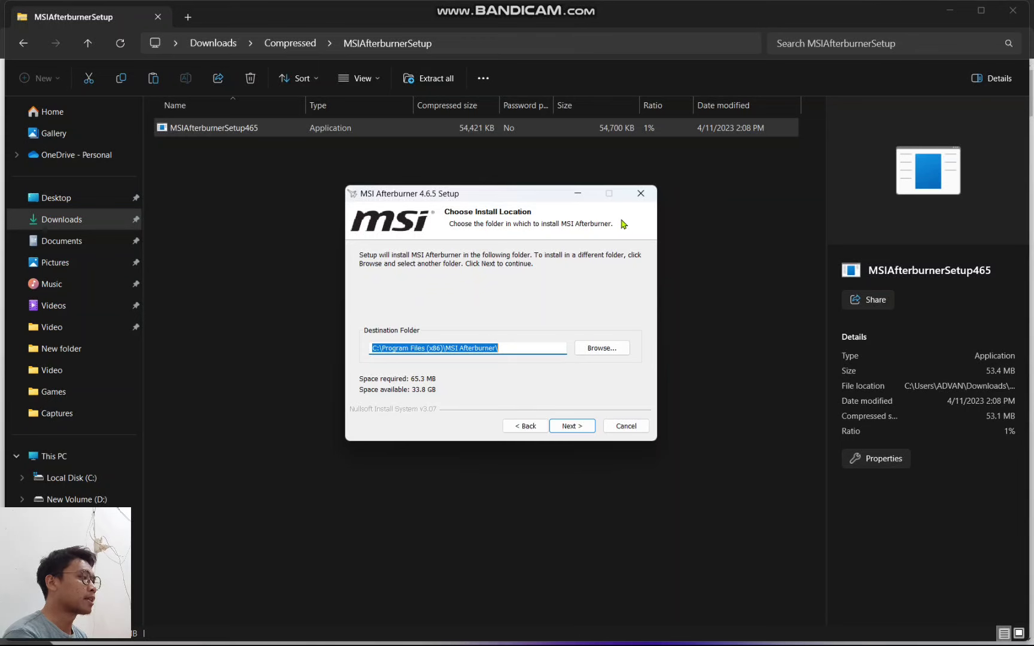
pyautogui.click(640, 193)
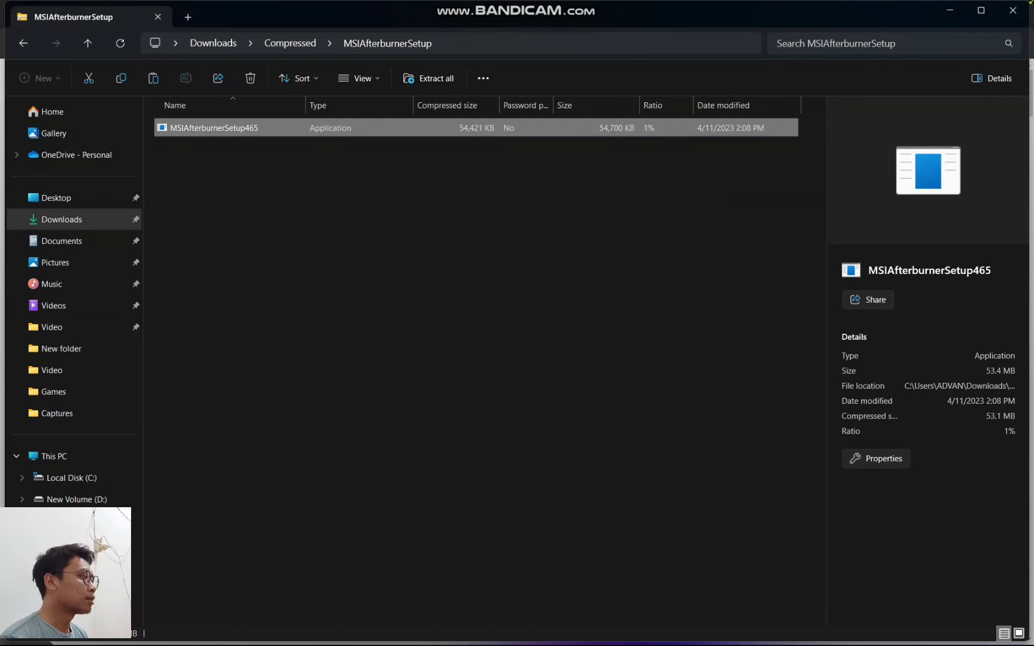
pyautogui.click(1027, 10)
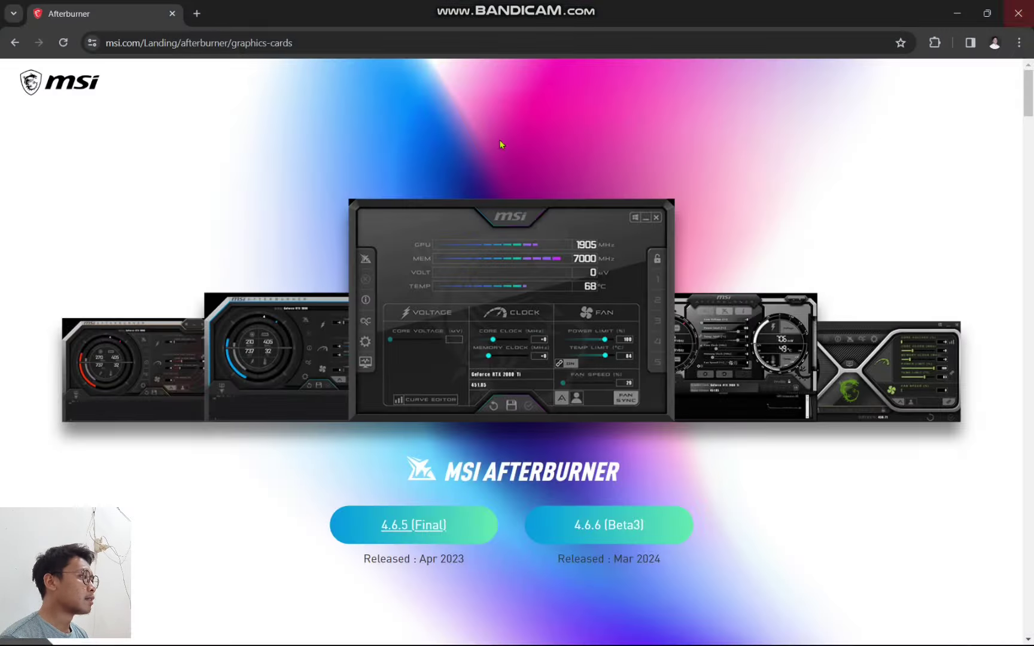
pyautogui.click(1017, 11)
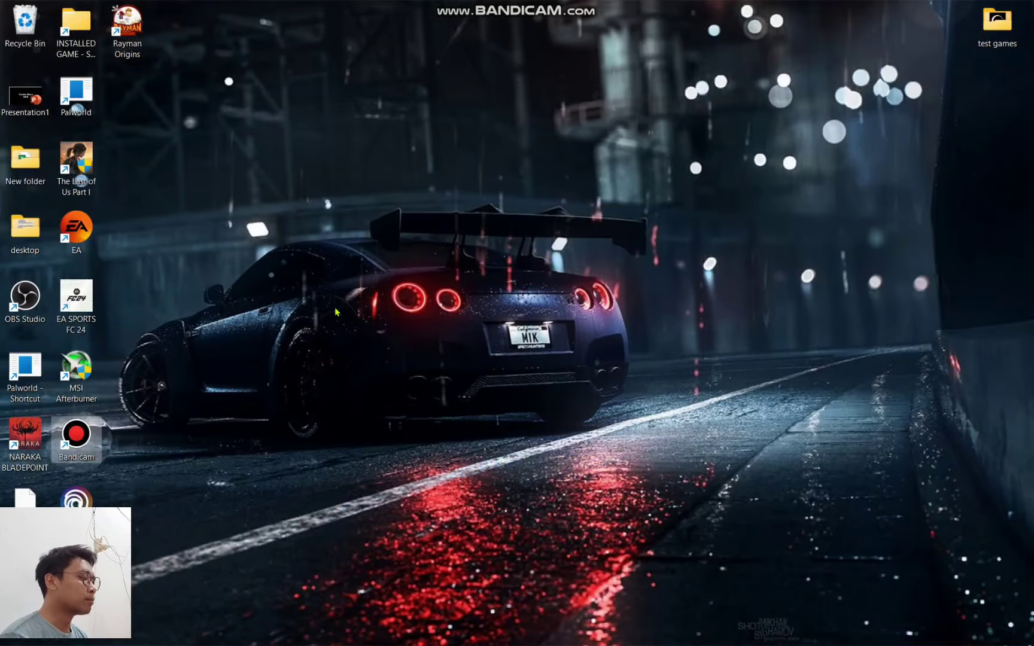
# Step: Launch Asphalt 8: Airborne to view its main screen, and close the game again
pyautogui.click(354, 630)
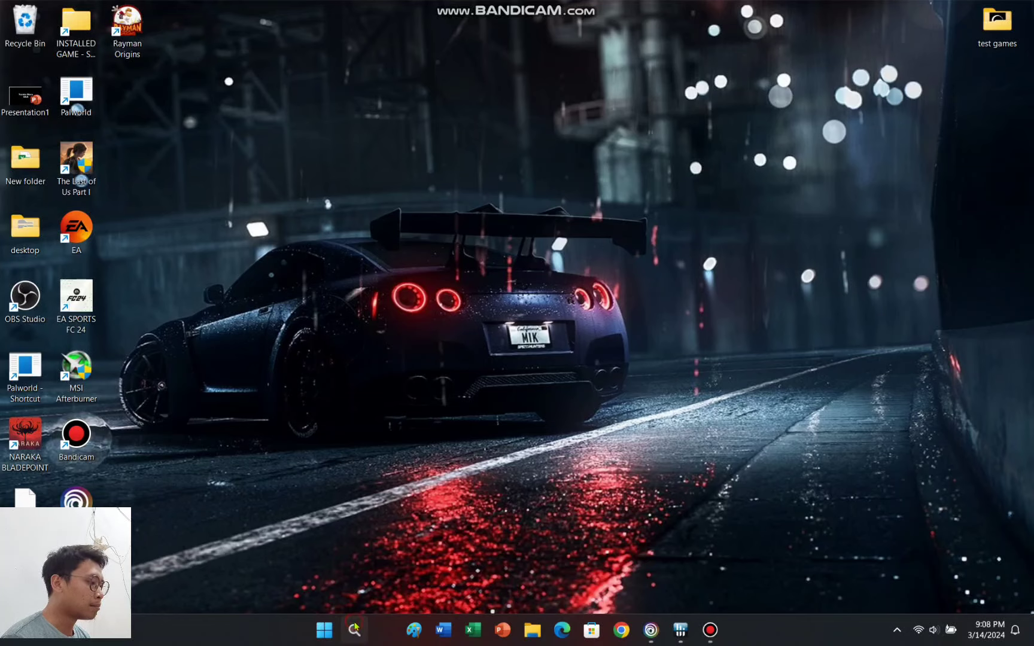
pyautogui.click(402, 215)
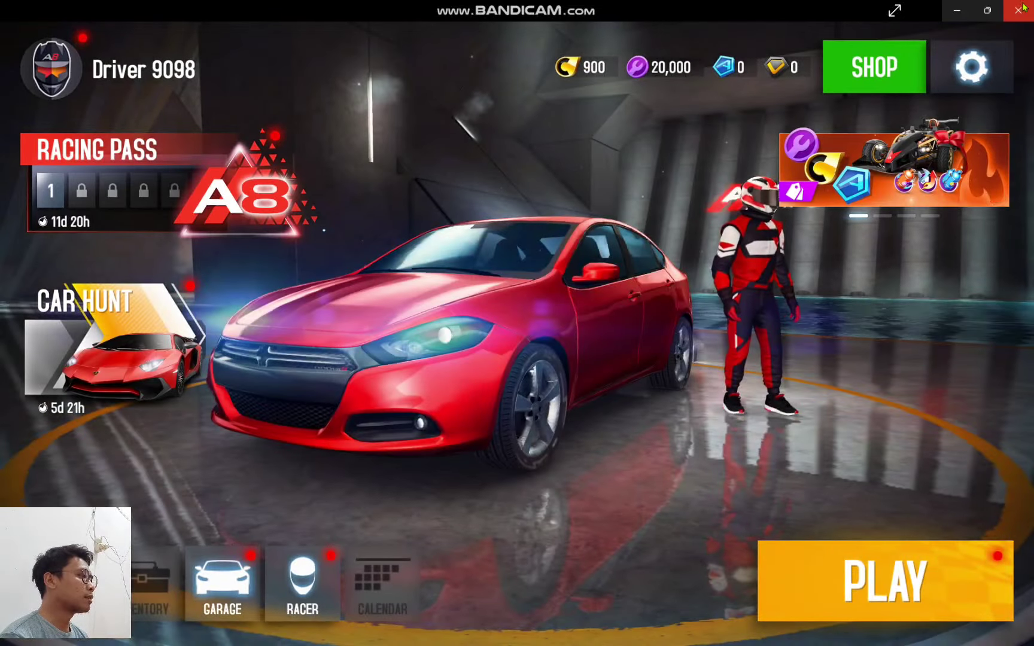
pyautogui.click(1024, 7)
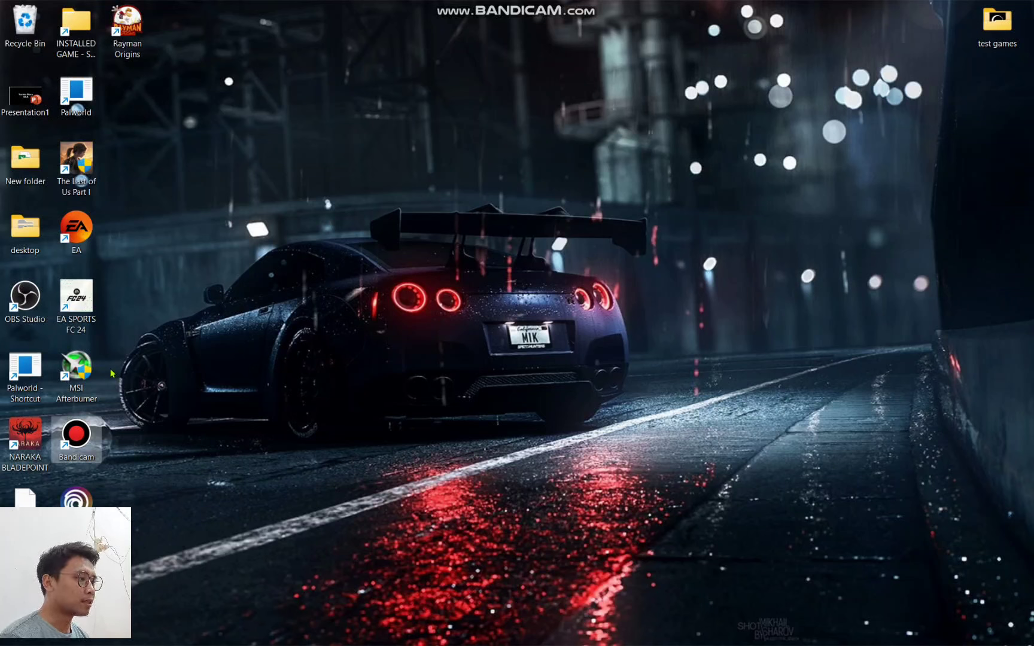
# Step: Launch MSI Afterburner and open the Monitoring section of its properties
pyautogui.doubleClick(83, 368)
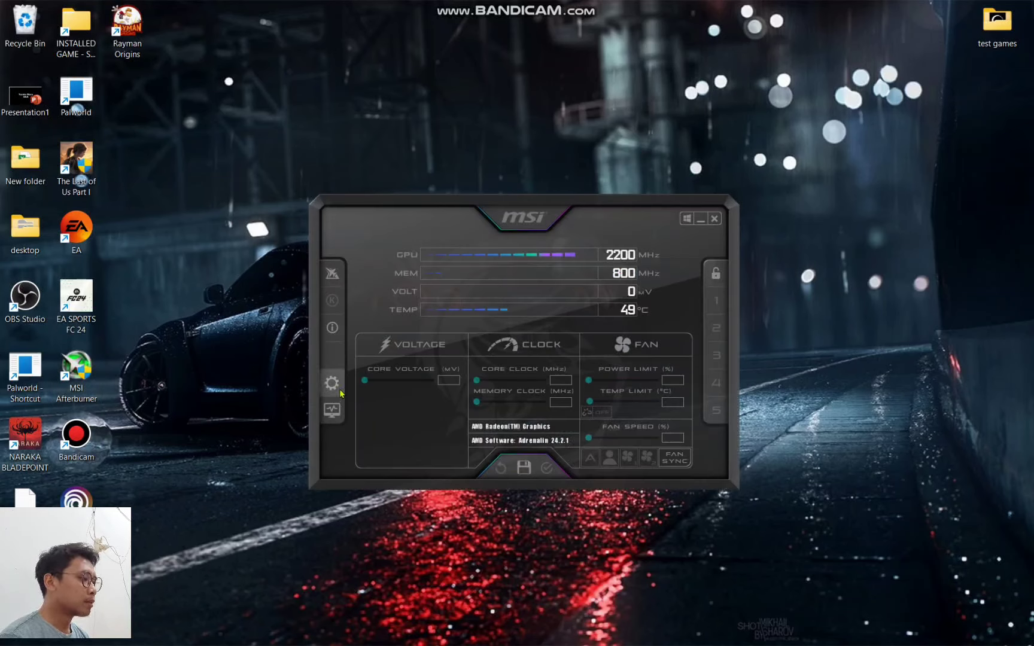
pyautogui.click(333, 384)
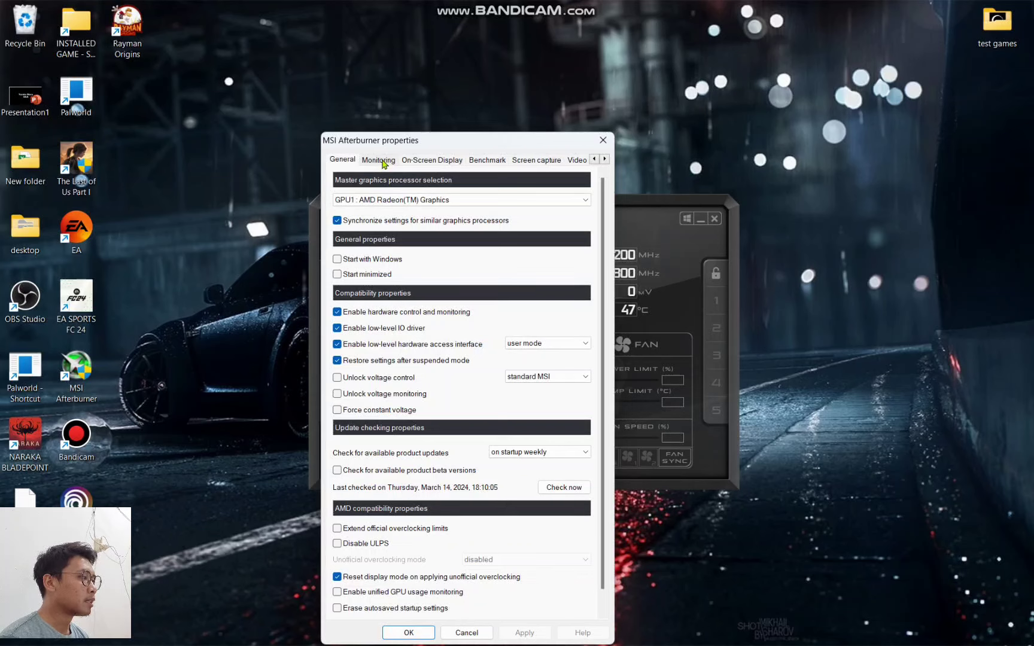
pyautogui.click(374, 162)
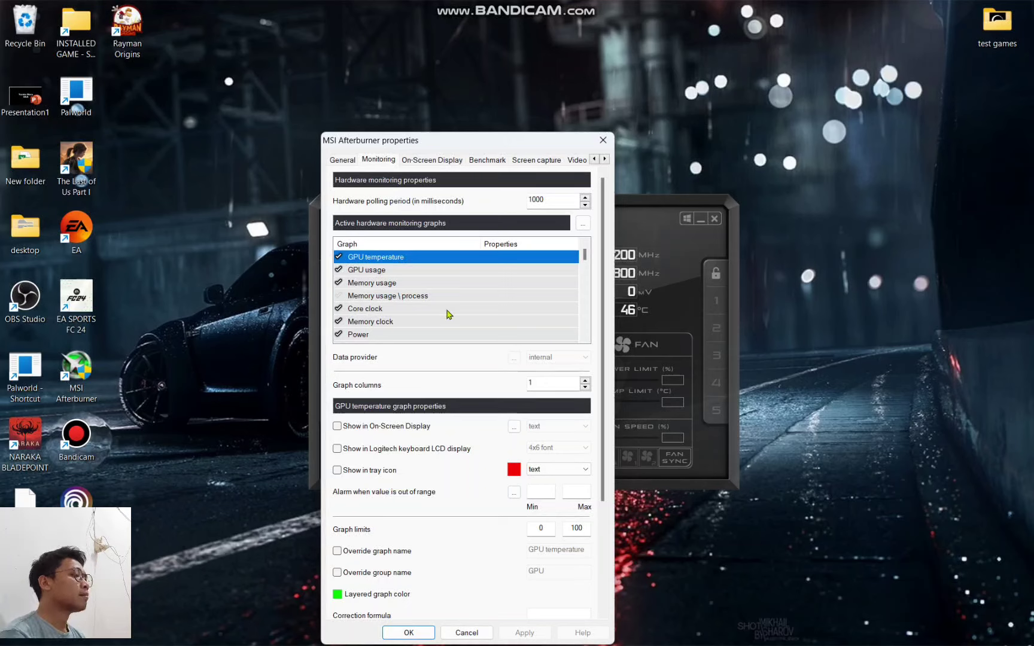
# Step: Examine the active hardware monitoring graphs, from the GPU temperature and usage entries through the per-core CPU temperature and usage entries
pyautogui.click(421, 274)
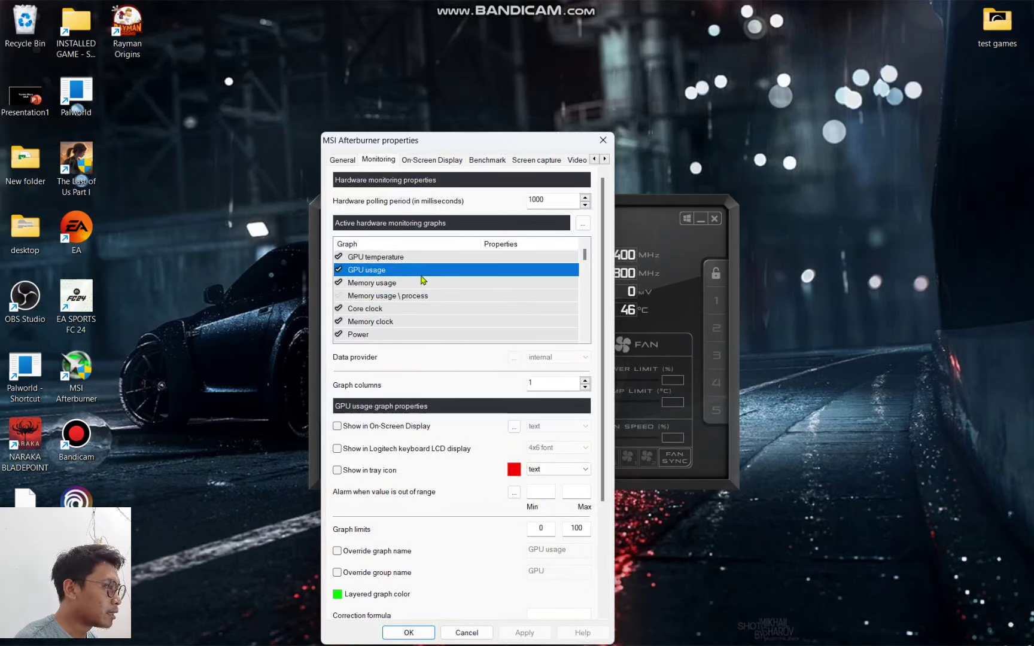
pyautogui.click(411, 262)
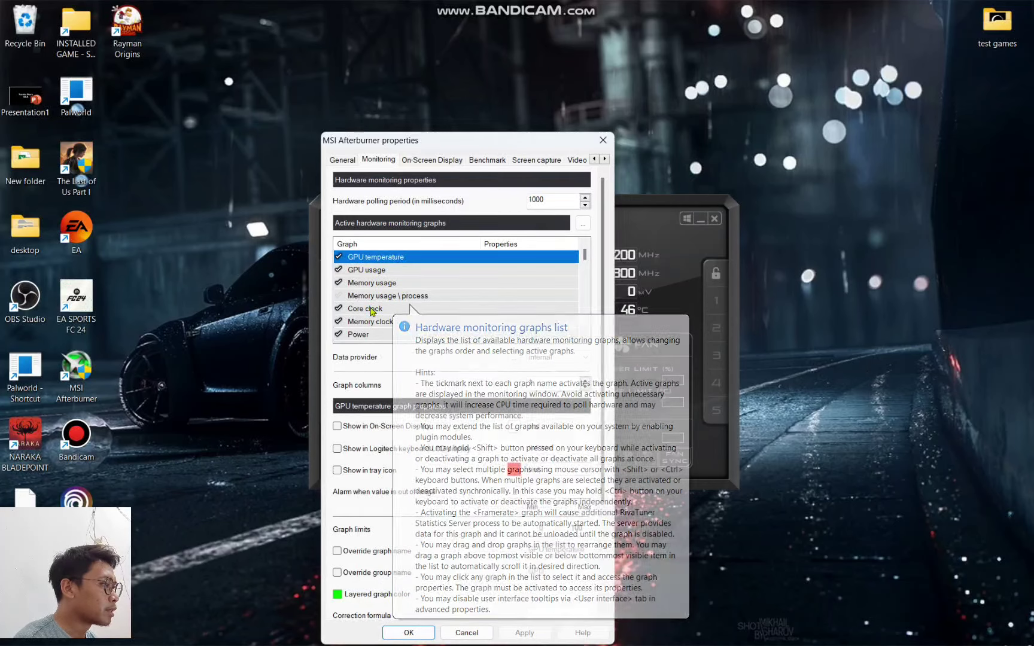
pyautogui.scroll(-1, 386, 296)
pyautogui.scroll(-5, 371, 302)
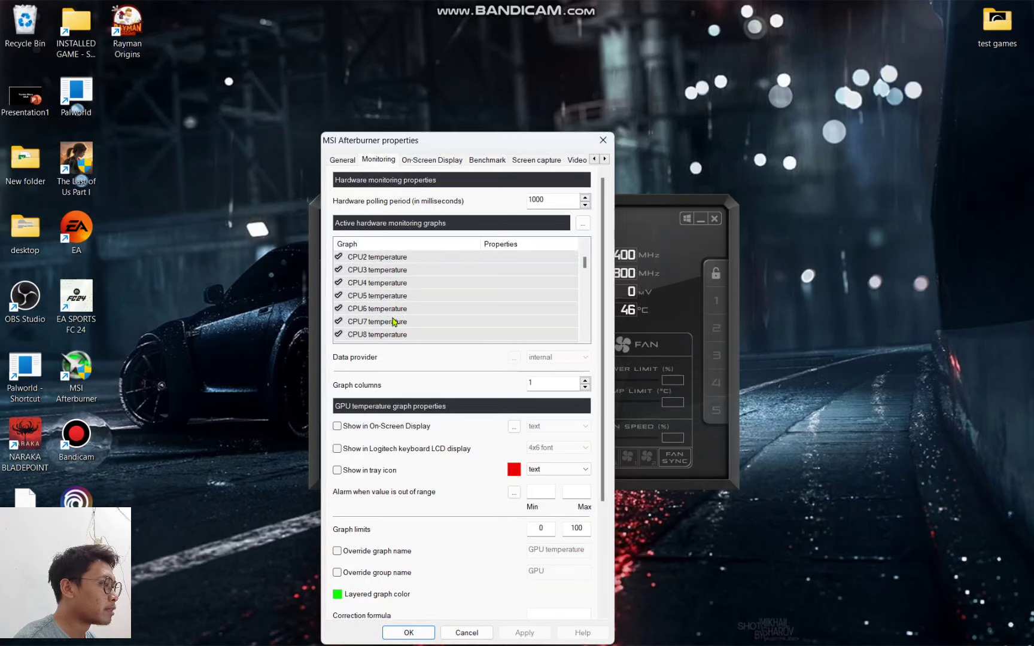
pyautogui.scroll(-3, 459, 338)
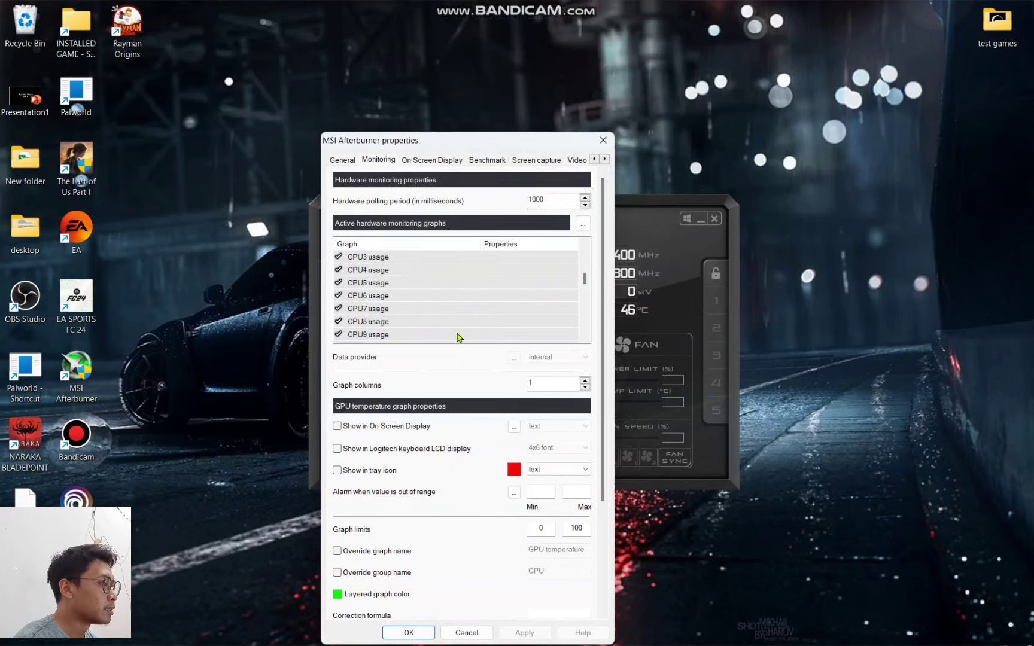
pyautogui.scroll(4, 433, 318)
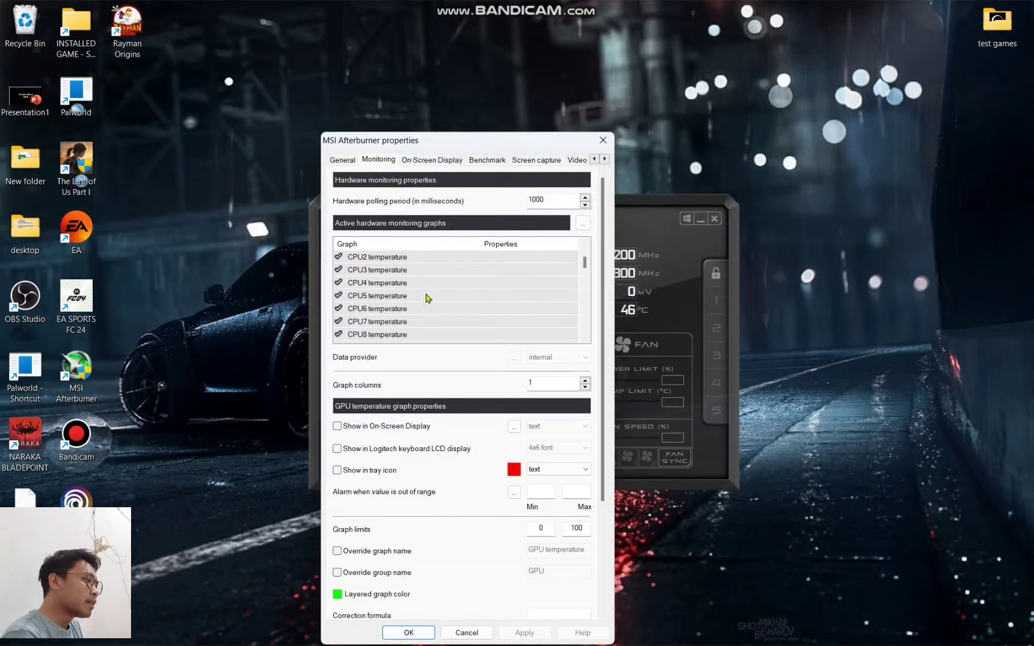
pyautogui.scroll(5, 426, 299)
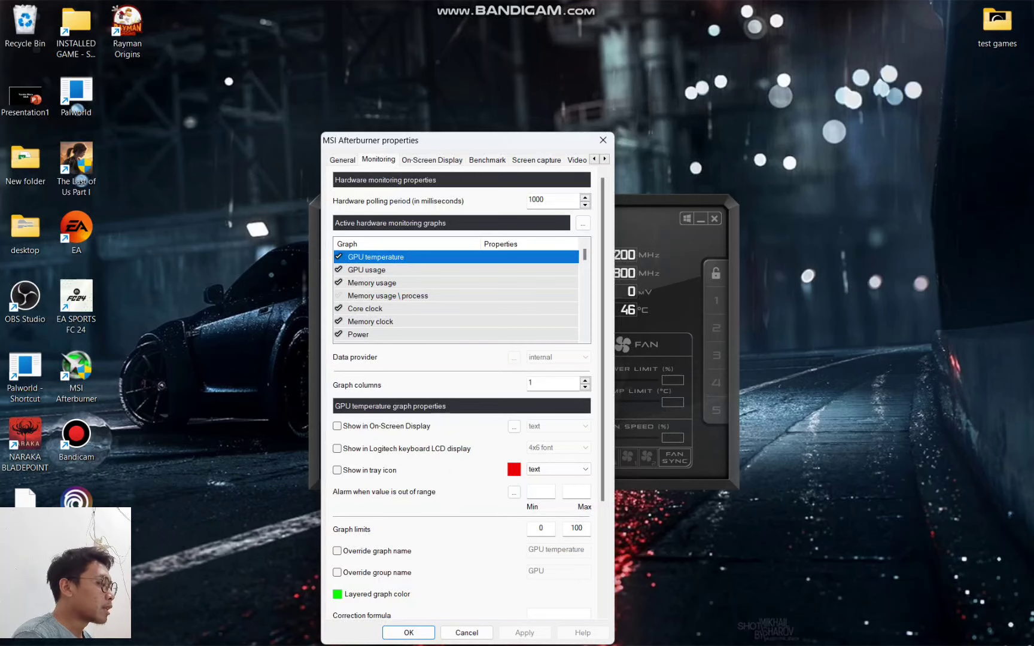
# Step: Switch to the HWiNFO64 sensor status window, examine its memory, CPU, drive and GPU readings, and close it
pyautogui.moveTo(338, 638)
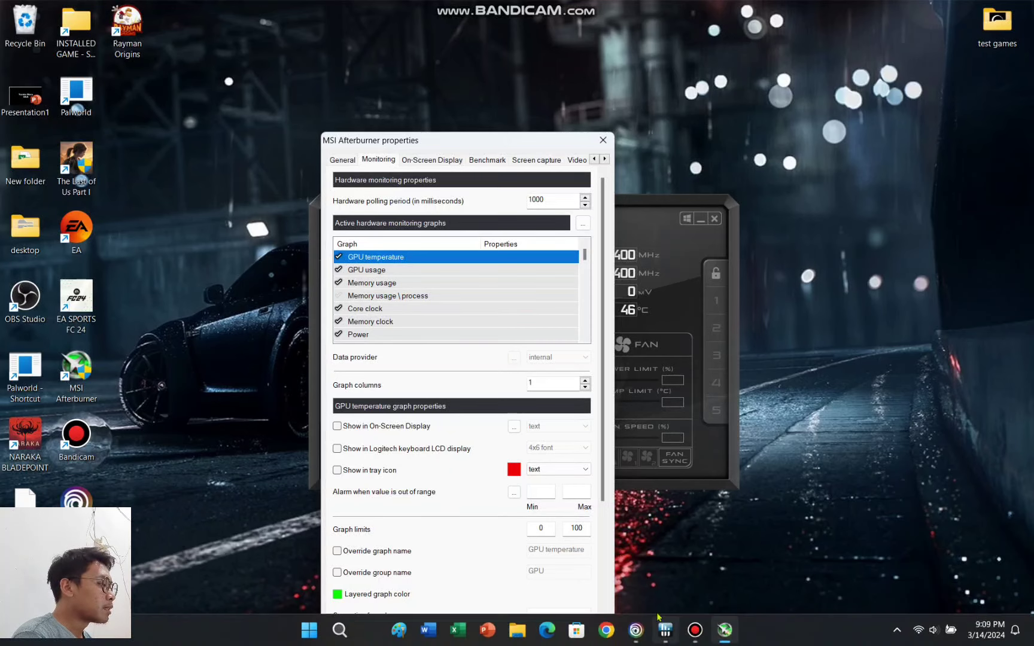
pyautogui.click(339, 634)
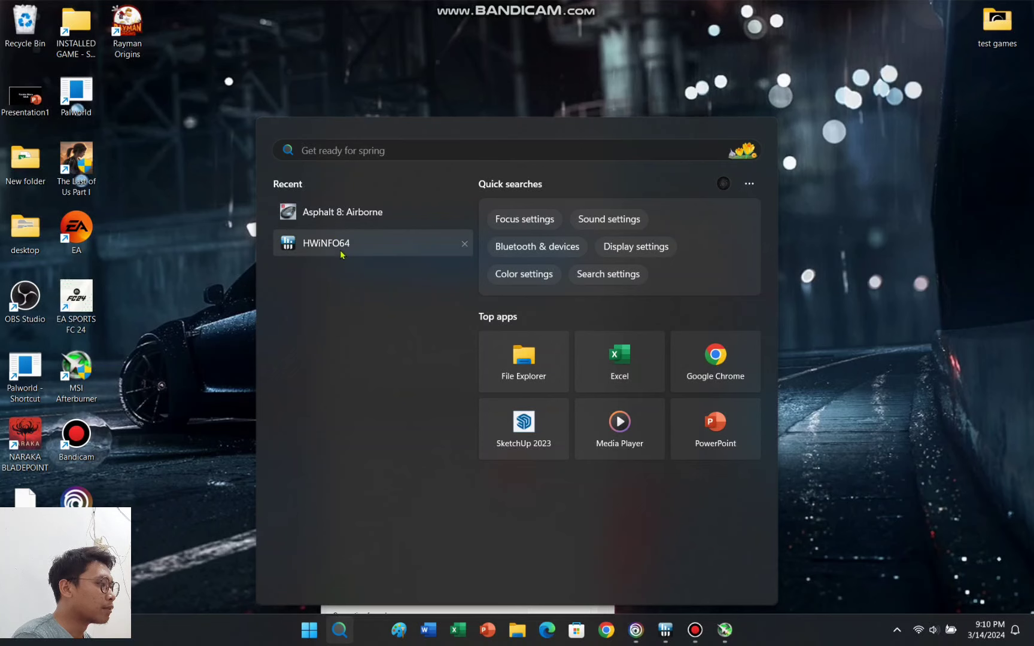
pyautogui.click(670, 637)
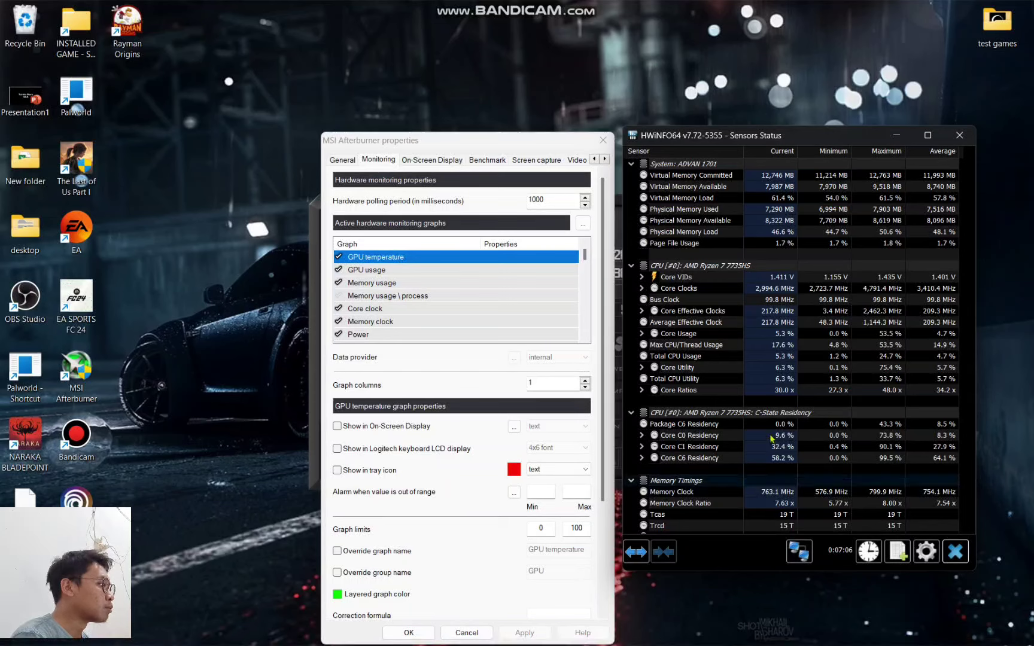
pyautogui.moveTo(824, 234)
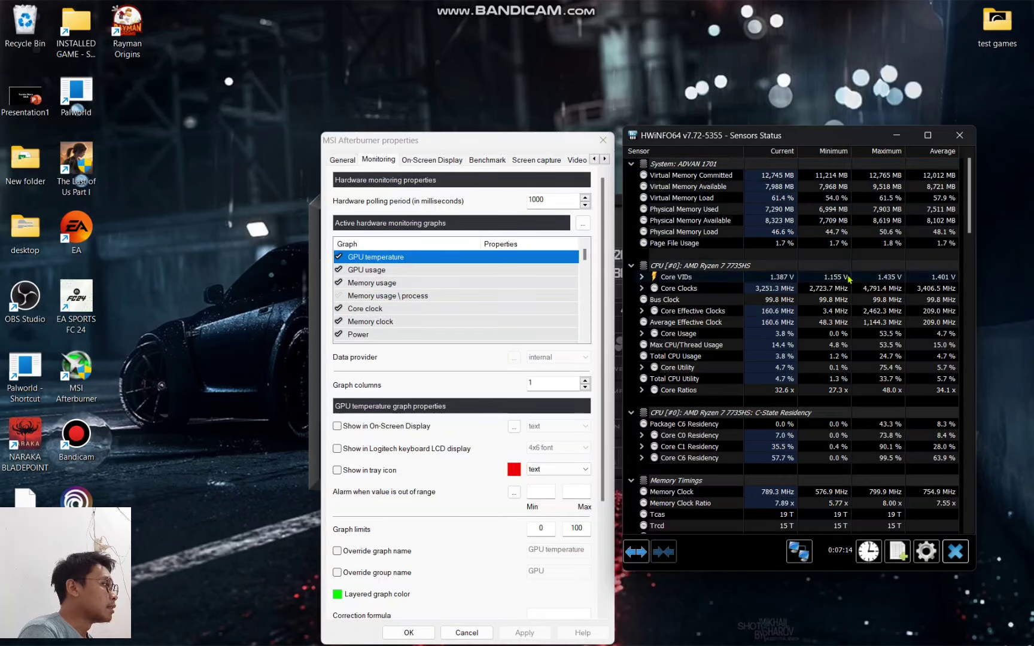
pyautogui.scroll(-1, 826, 298)
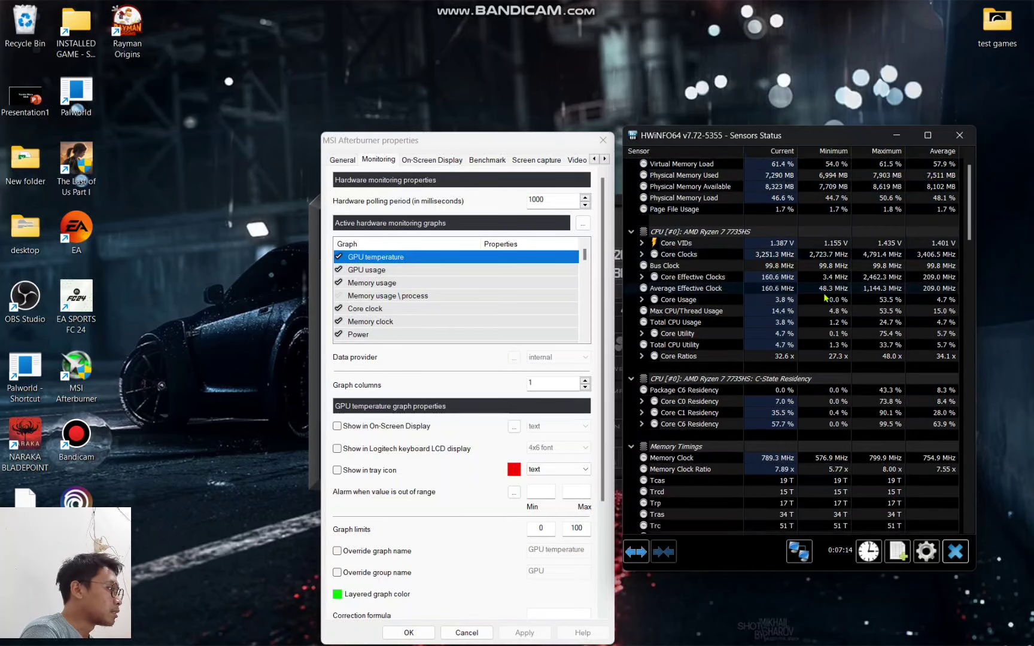
pyautogui.scroll(-6, 826, 298)
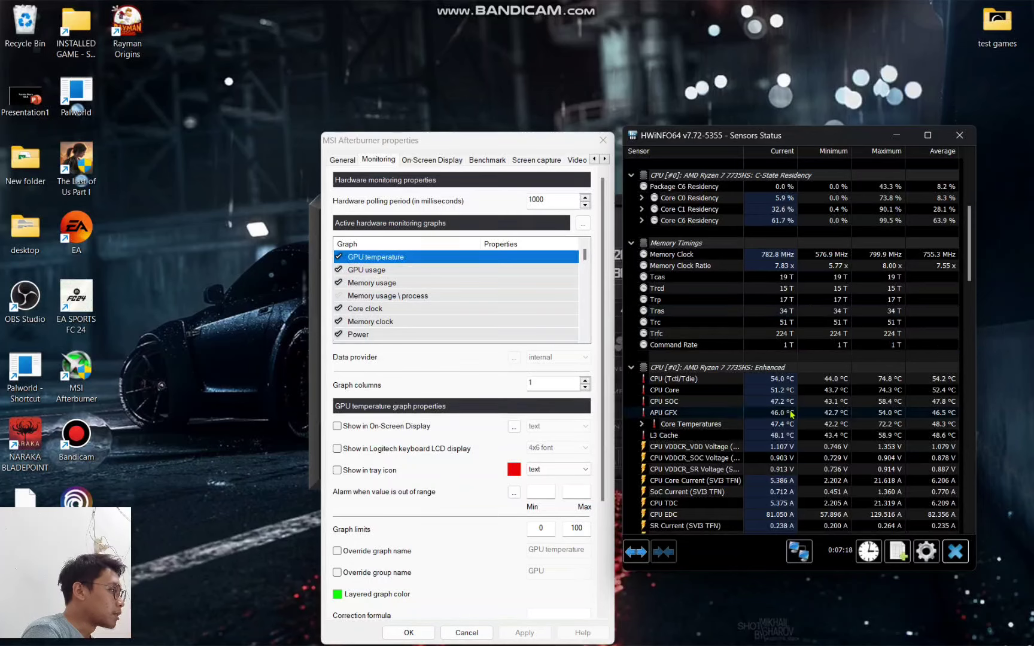
pyautogui.scroll(-1, 792, 412)
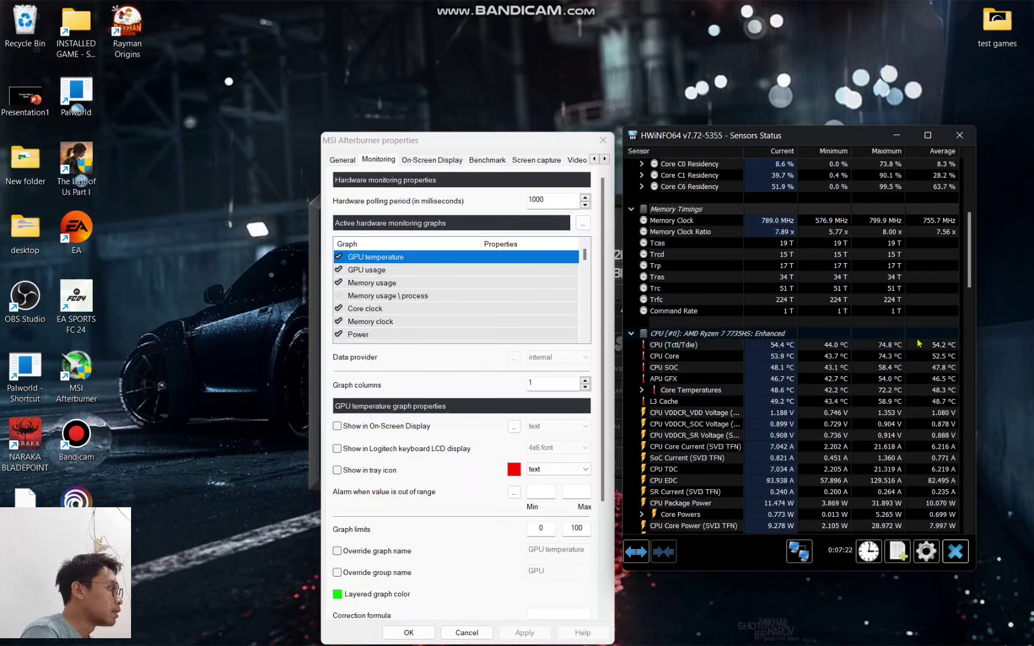
pyautogui.scroll(-2, 826, 371)
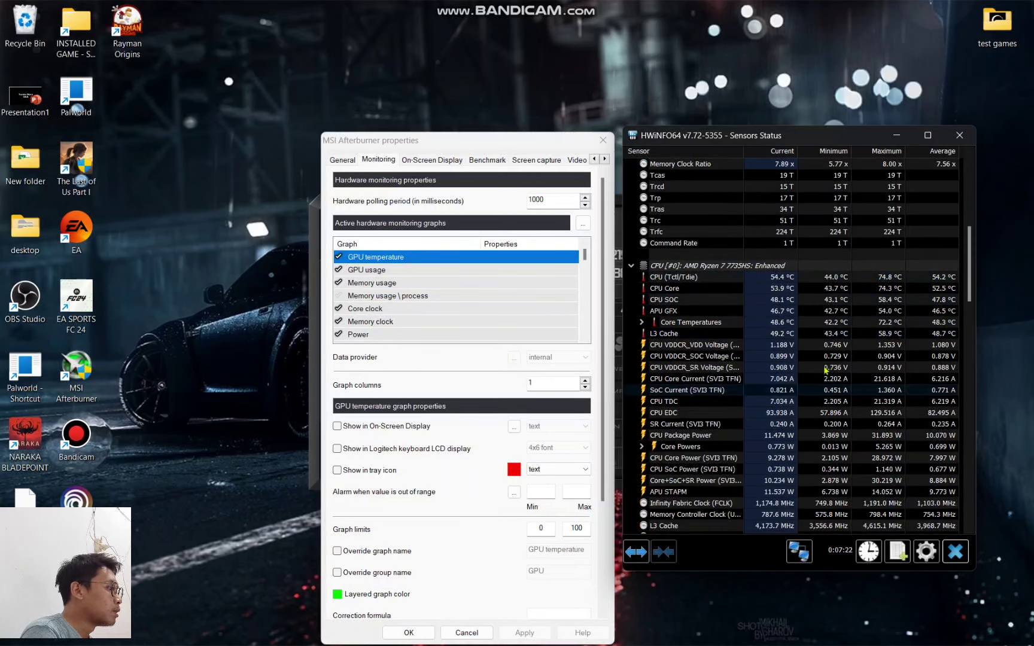
pyautogui.scroll(-2, 808, 372)
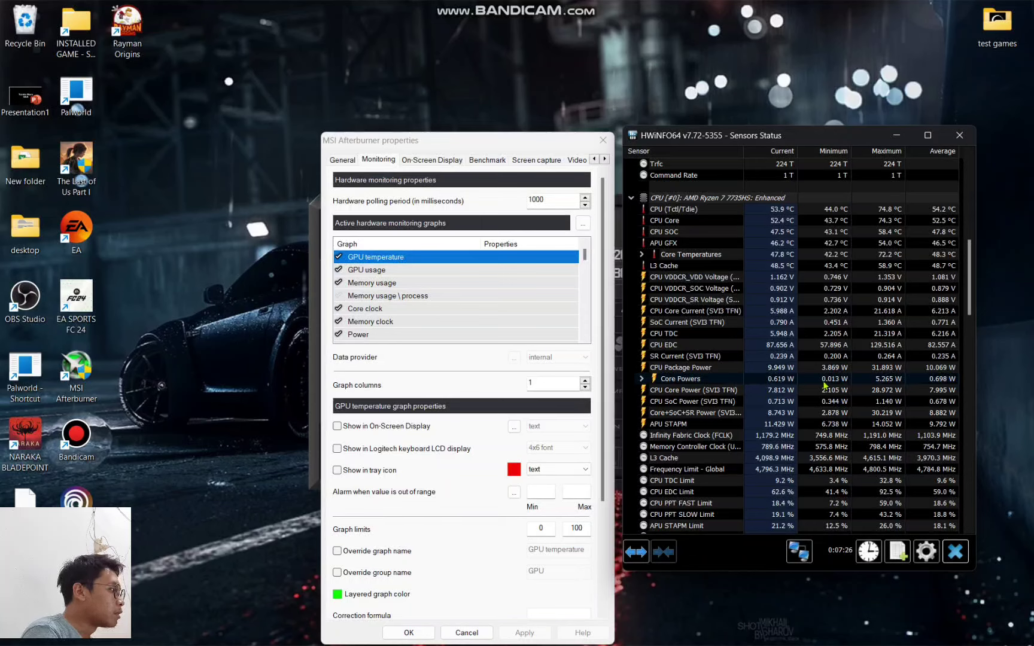
pyautogui.scroll(-7, 829, 371)
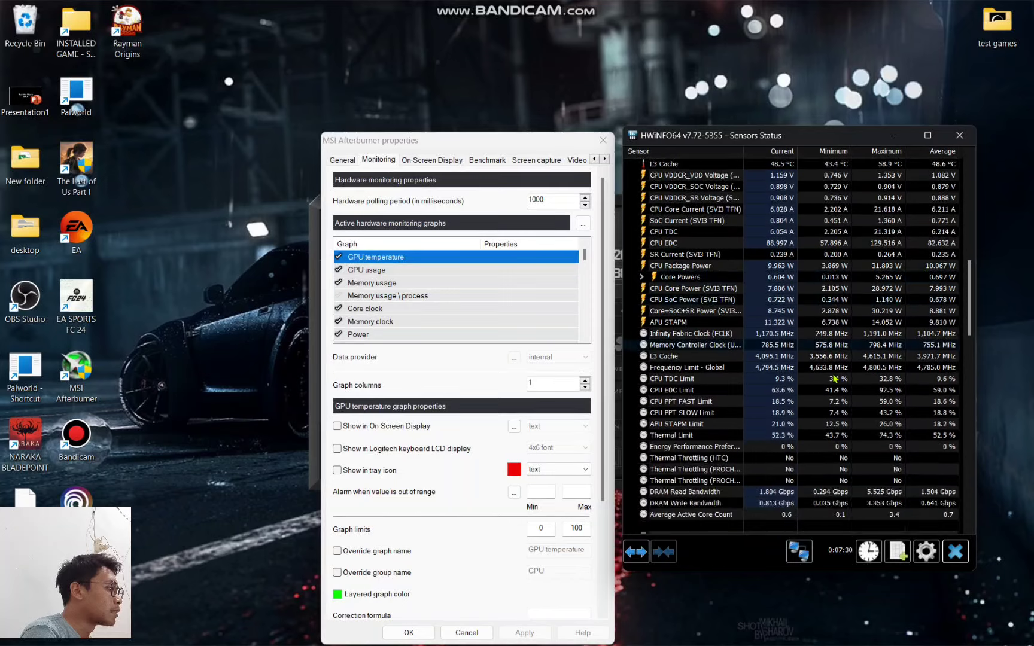
pyautogui.scroll(-15, 835, 379)
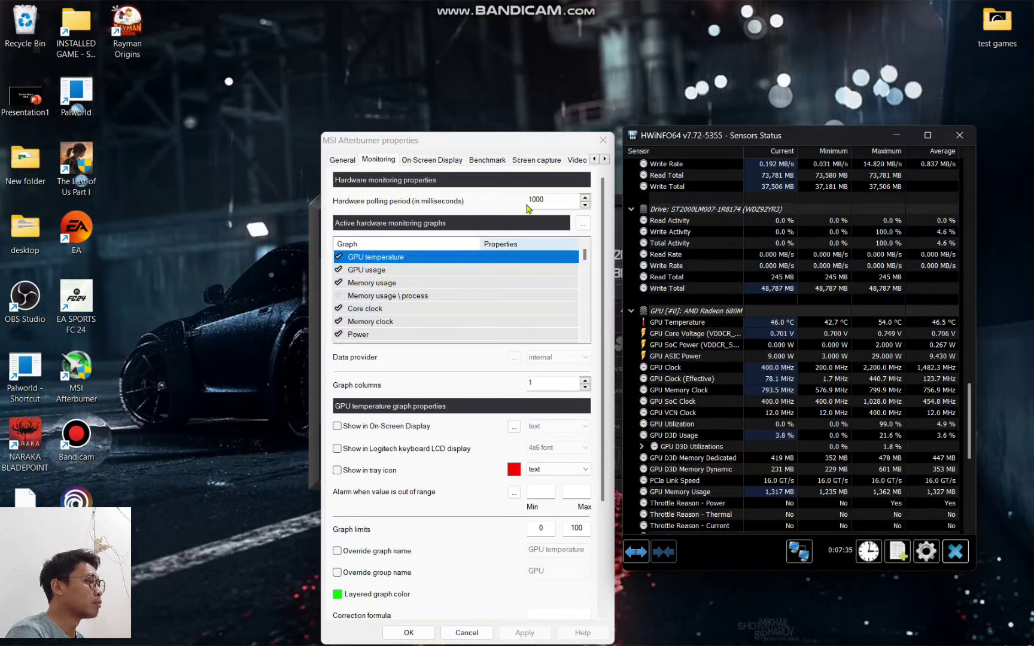
pyautogui.click(959, 136)
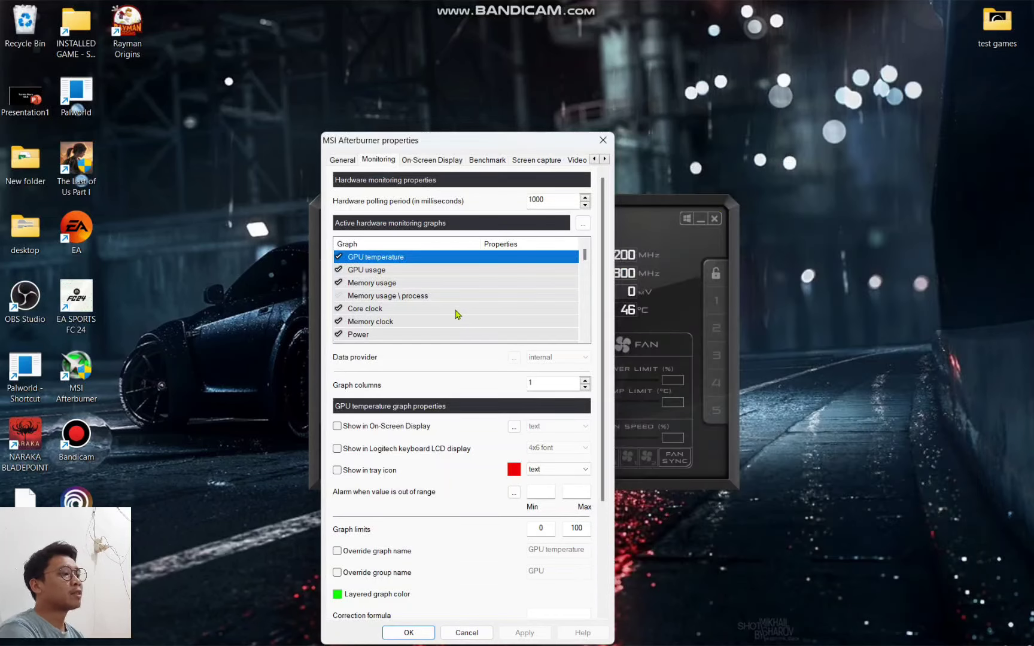
# Step: Deactivate the GPU temperature graph in the hardware monitoring list and activate it again
pyautogui.moveTo(458, 314)
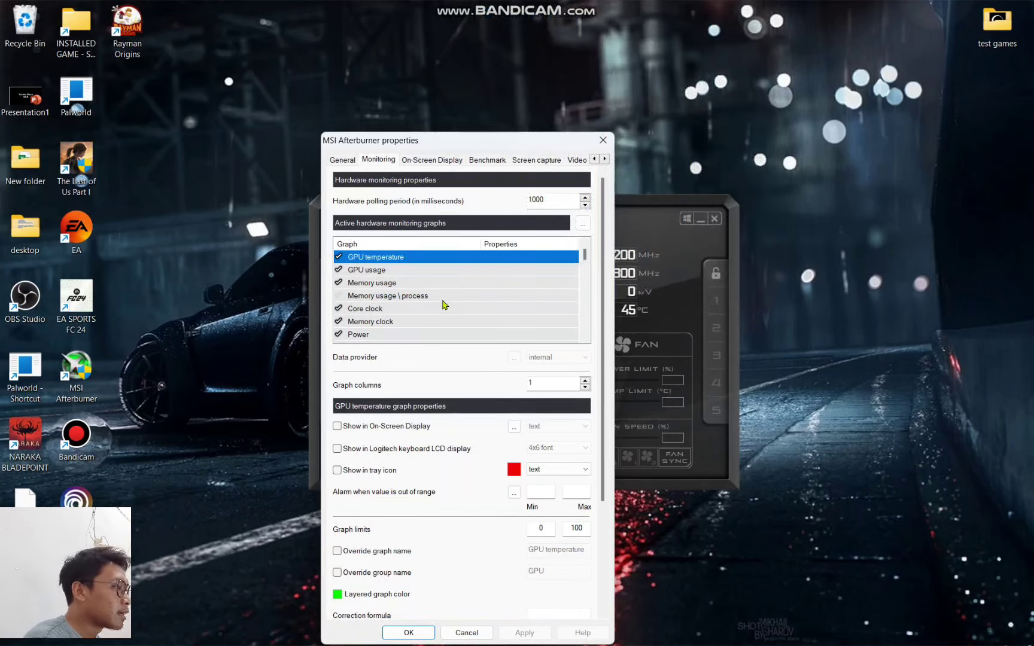
pyautogui.scroll(-2, 446, 302)
pyautogui.scroll(2, 444, 305)
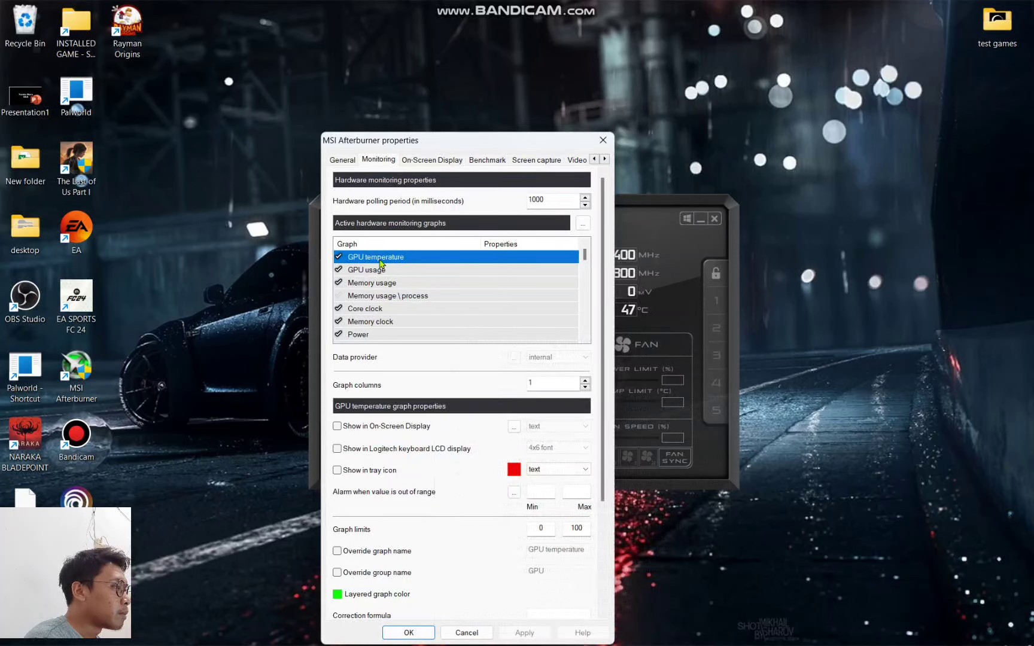
pyautogui.click(416, 271)
pyautogui.click(392, 259)
pyautogui.click(338, 257)
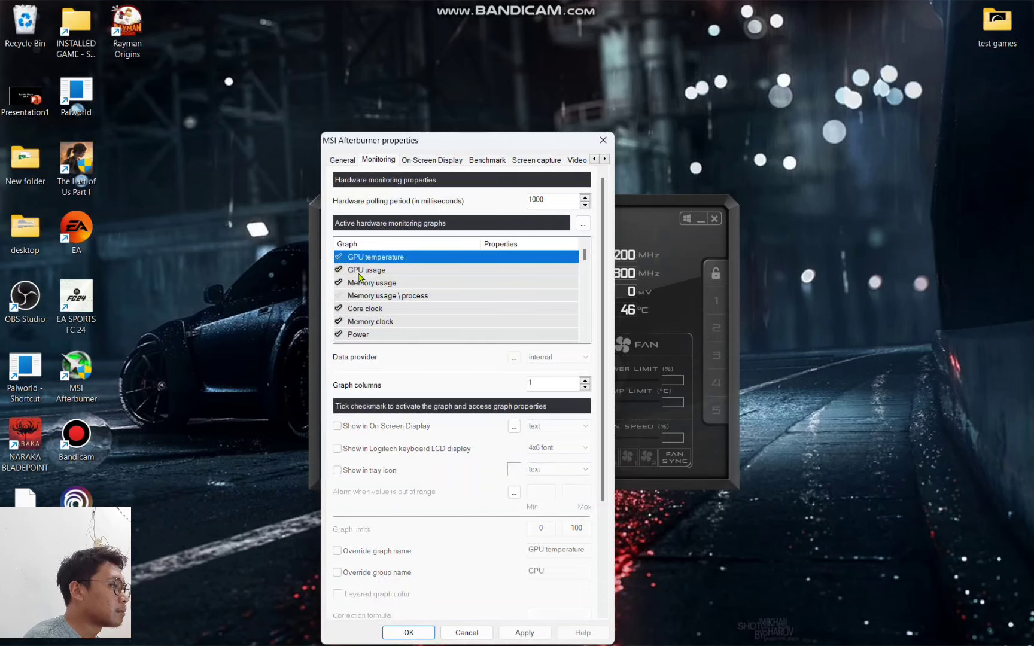
pyautogui.click(367, 269)
pyautogui.click(361, 259)
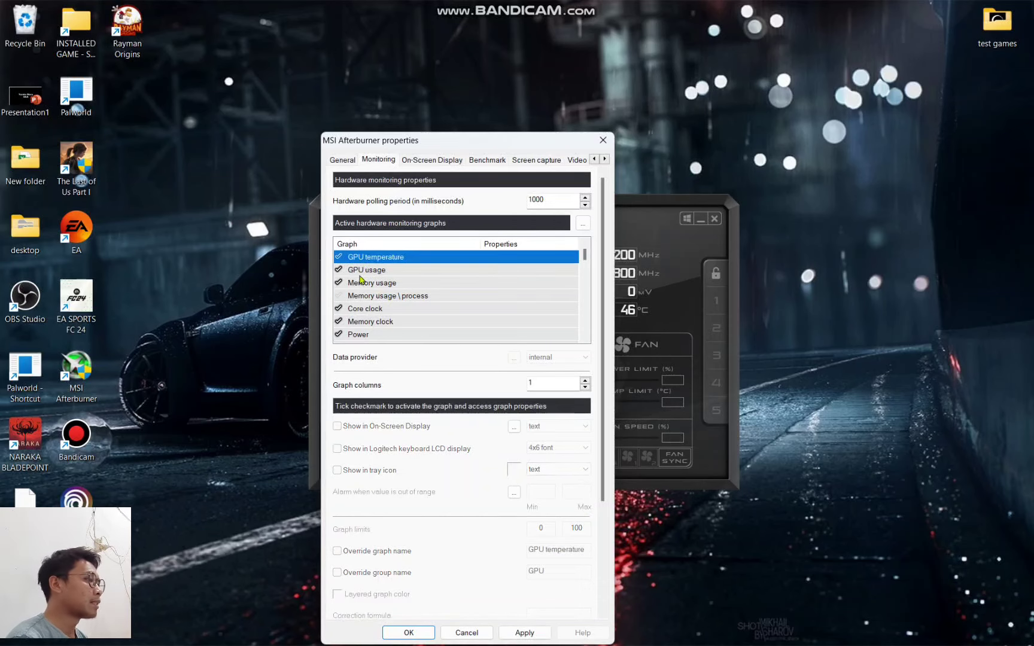
pyautogui.click(361, 270)
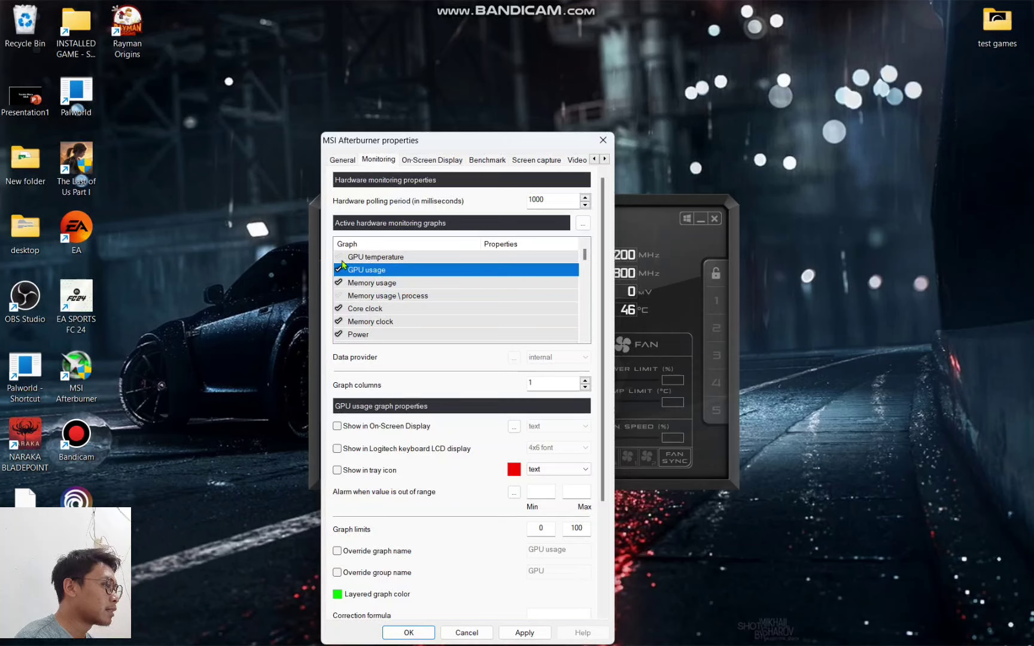
pyautogui.click(370, 283)
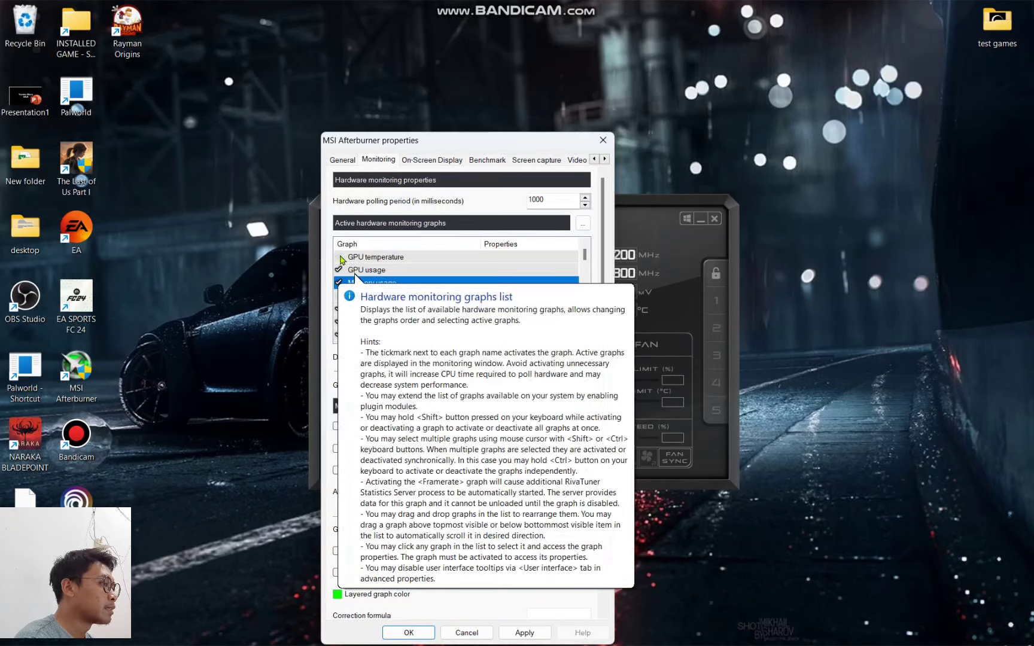
pyautogui.click(339, 258)
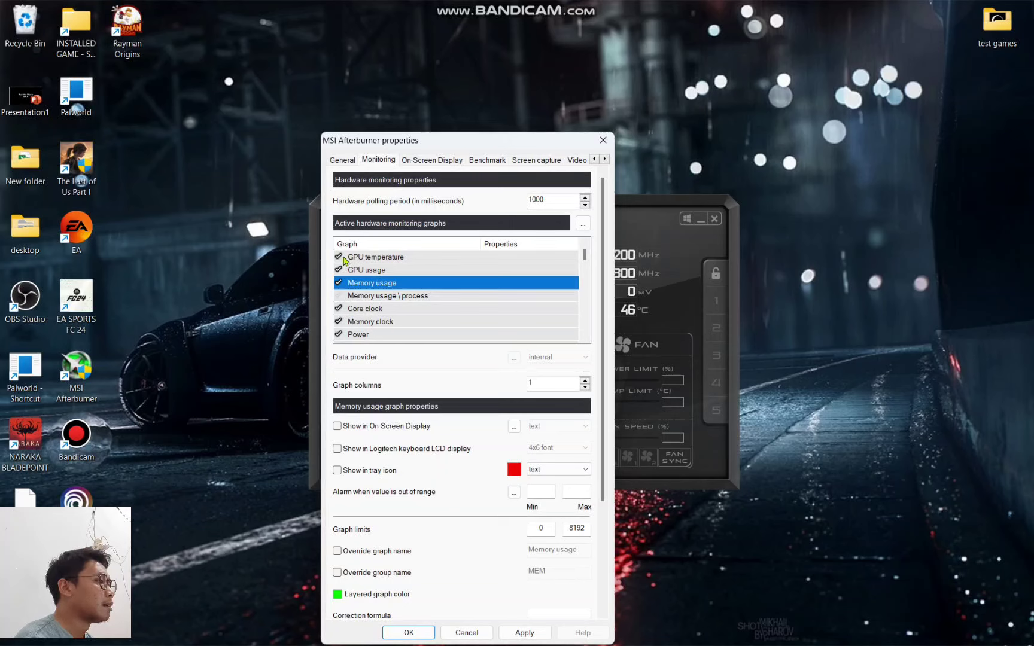
# Step: Enable Show in On-Screen Display for the GPU temperature, GPU usage and Memory usage graphs
pyautogui.click(416, 260)
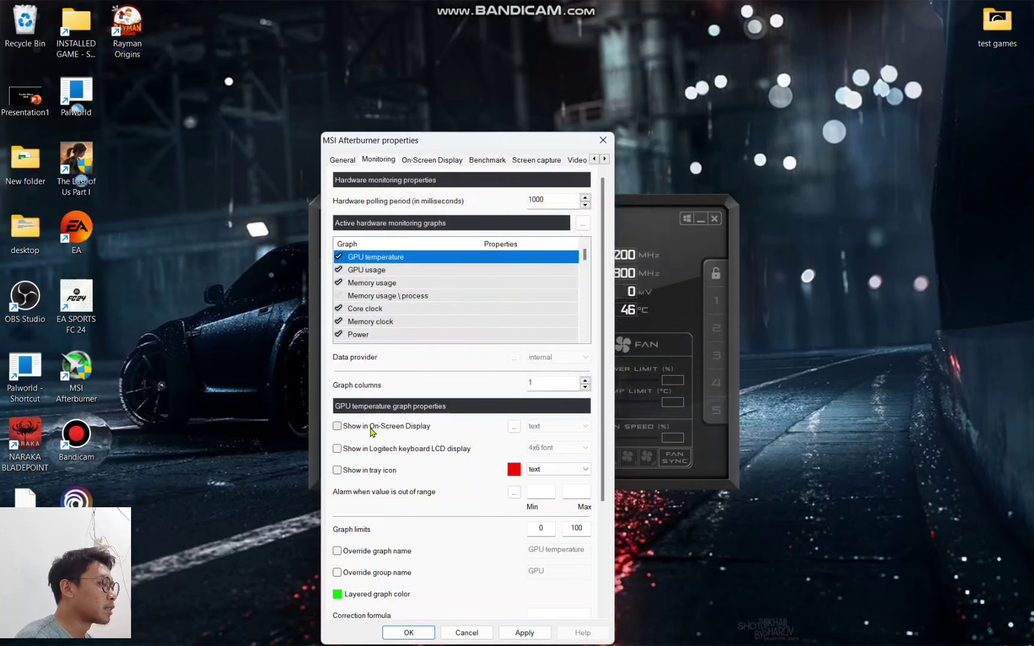
pyautogui.click(337, 426)
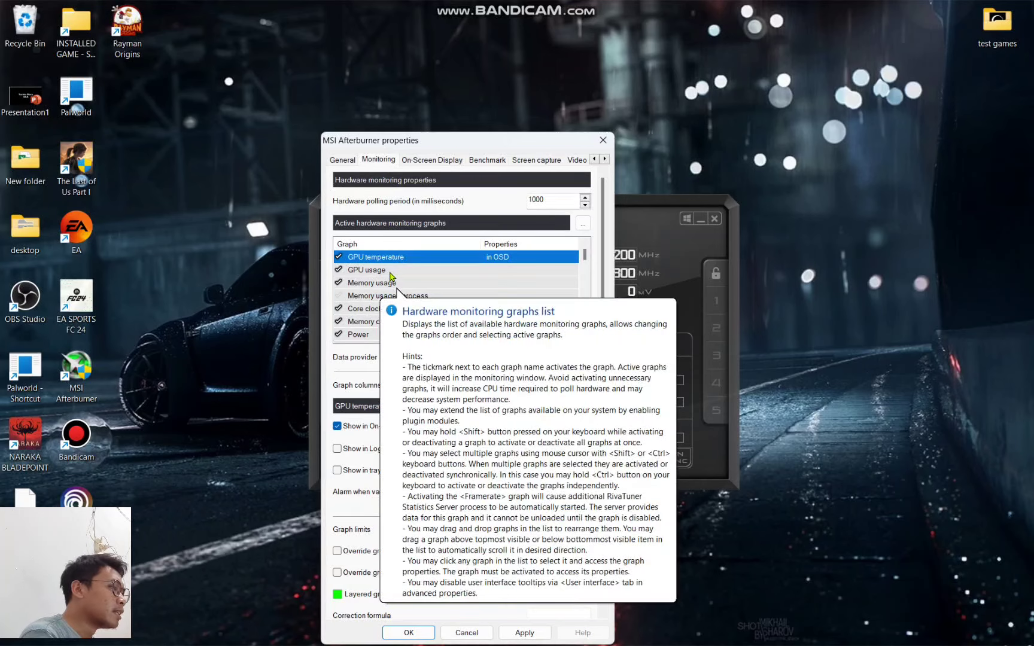
pyautogui.click(390, 272)
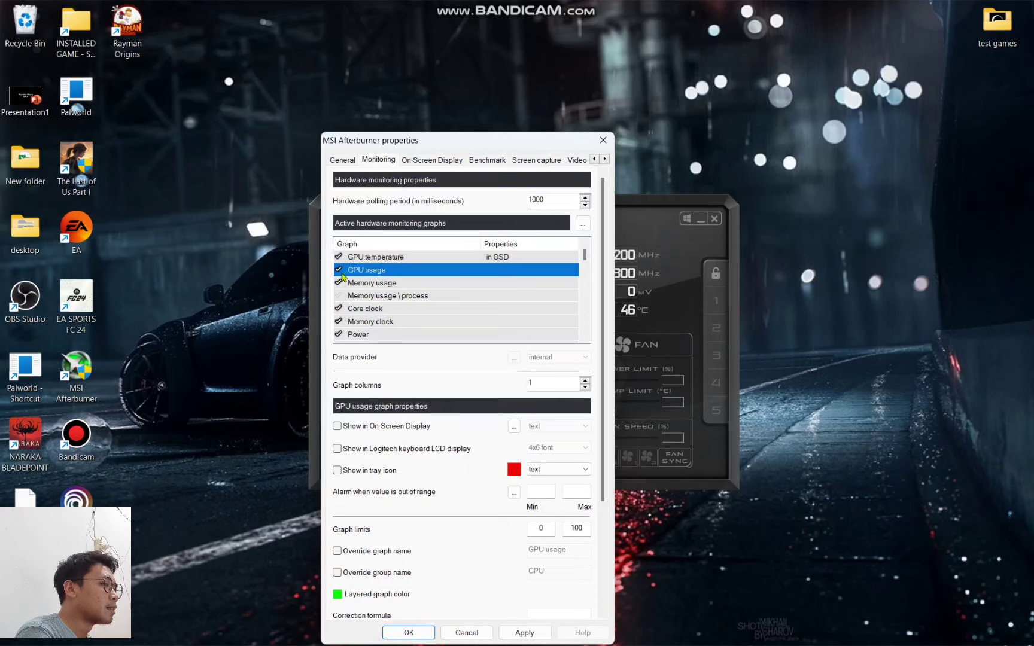
pyautogui.click(337, 427)
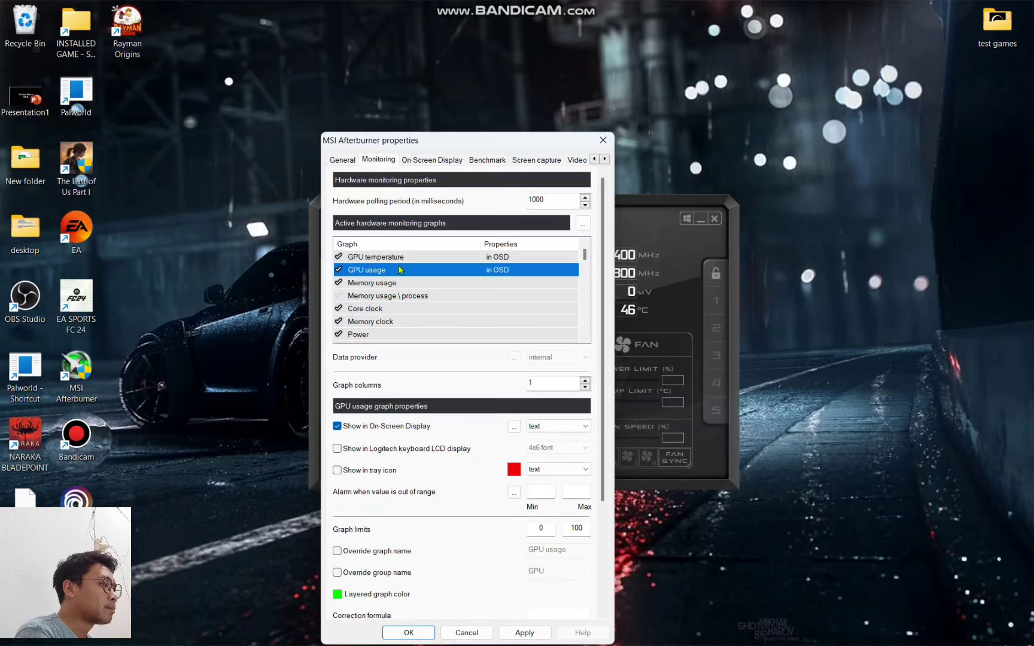
pyautogui.click(352, 283)
pyautogui.click(337, 426)
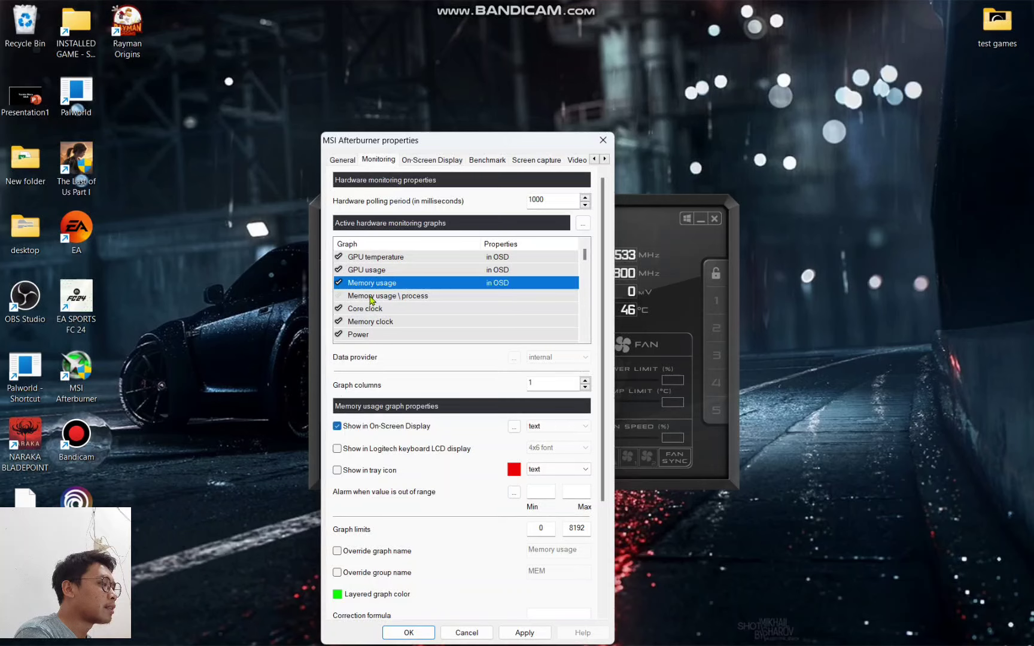
# Step: Enable Show in On-Screen Display for the GPU's Power graph
pyautogui.scroll(-2, 378, 288)
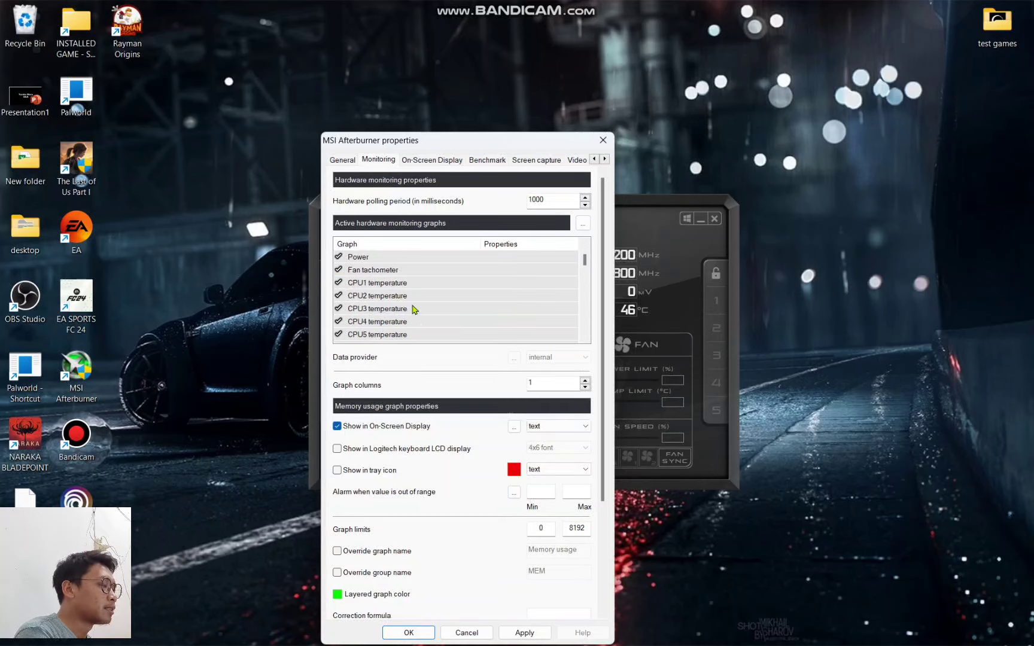
pyautogui.scroll(1, 414, 310)
pyautogui.scroll(1, 412, 309)
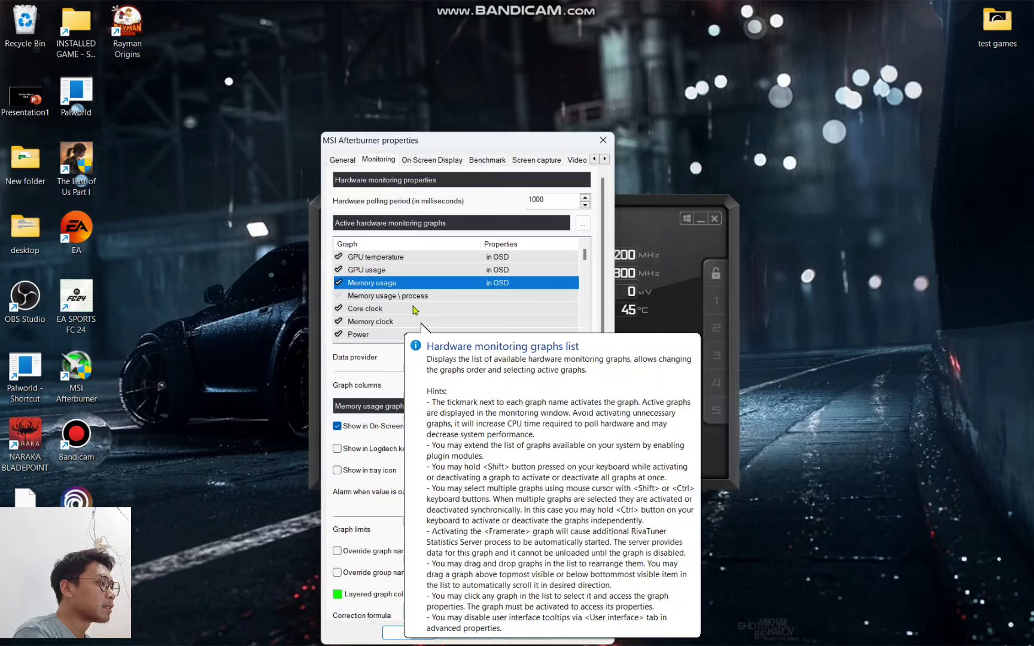
pyautogui.scroll(-2, 414, 310)
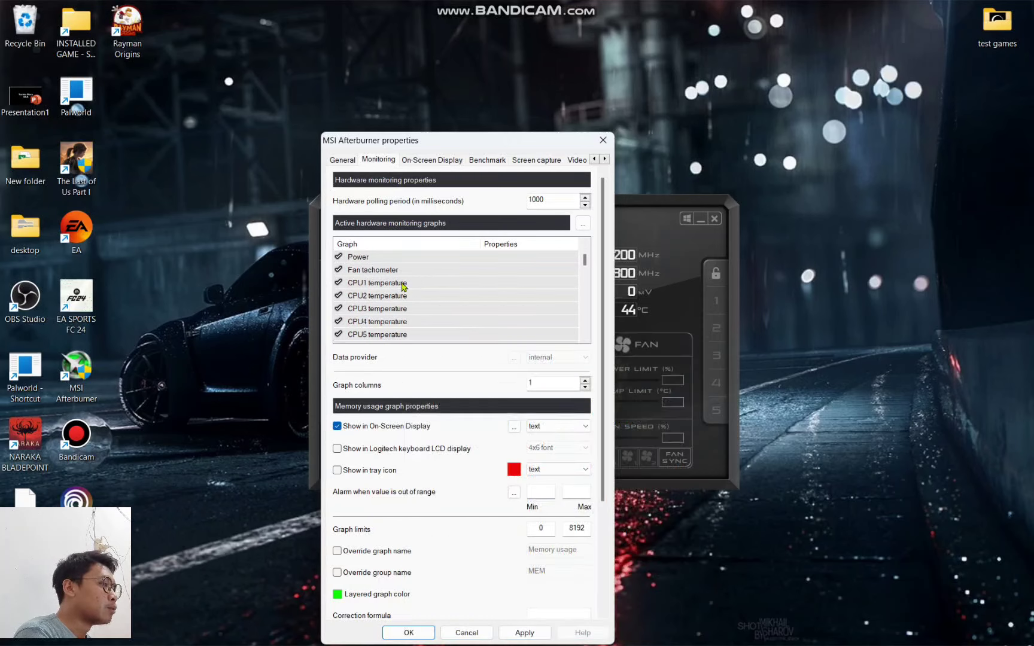
pyautogui.click(385, 259)
pyautogui.scroll(1, 386, 270)
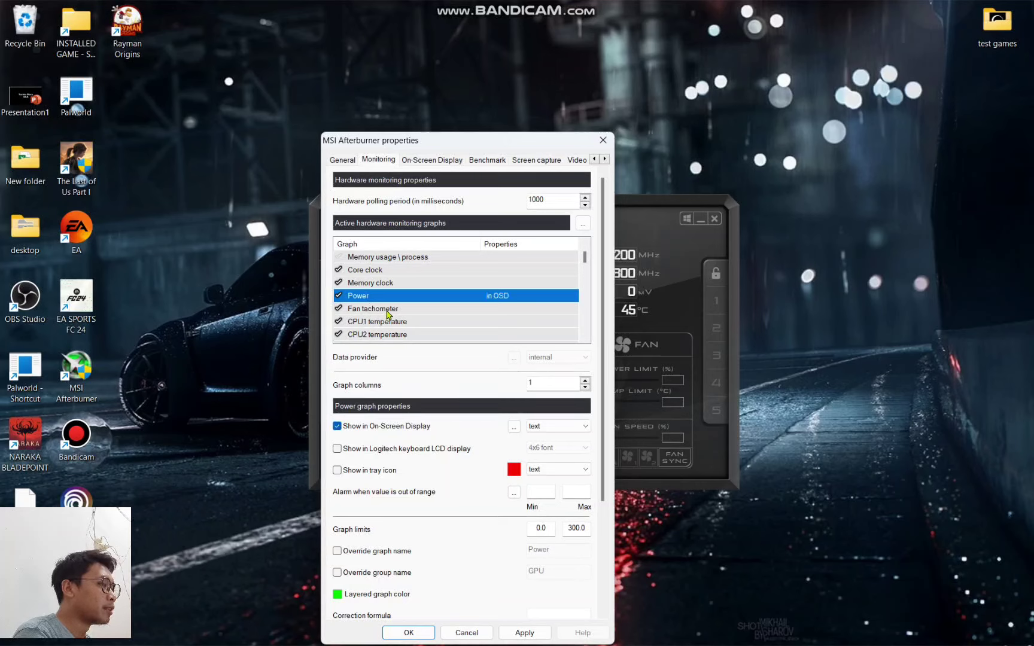
# Step: Enable Show in On-Screen Display for the overall CPU temperature graph
pyautogui.scroll(-4, 388, 312)
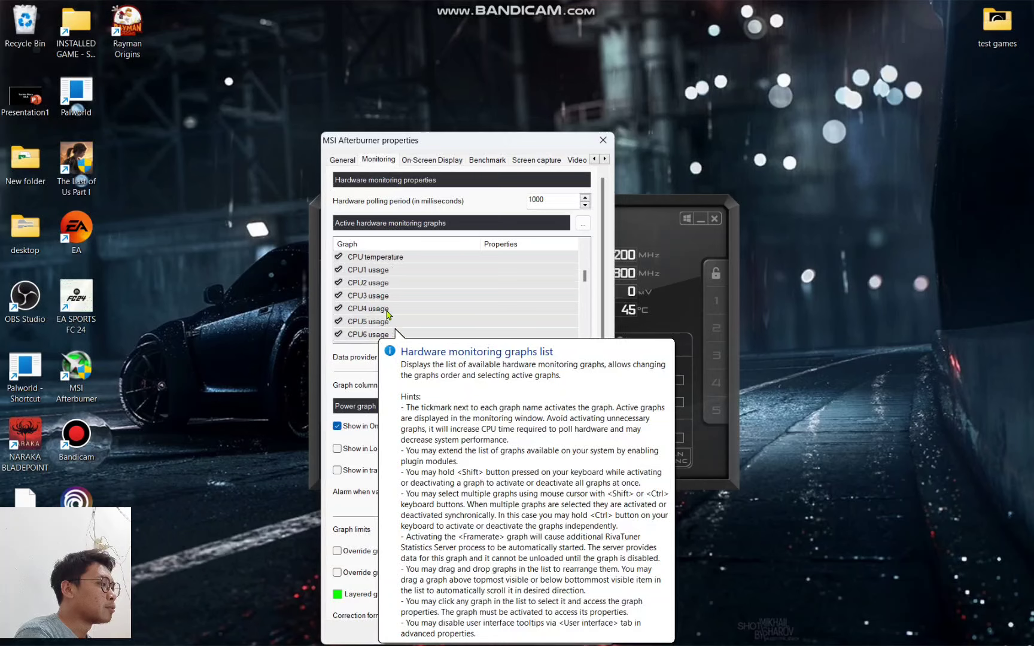
pyautogui.scroll(1, 388, 313)
pyautogui.click(392, 296)
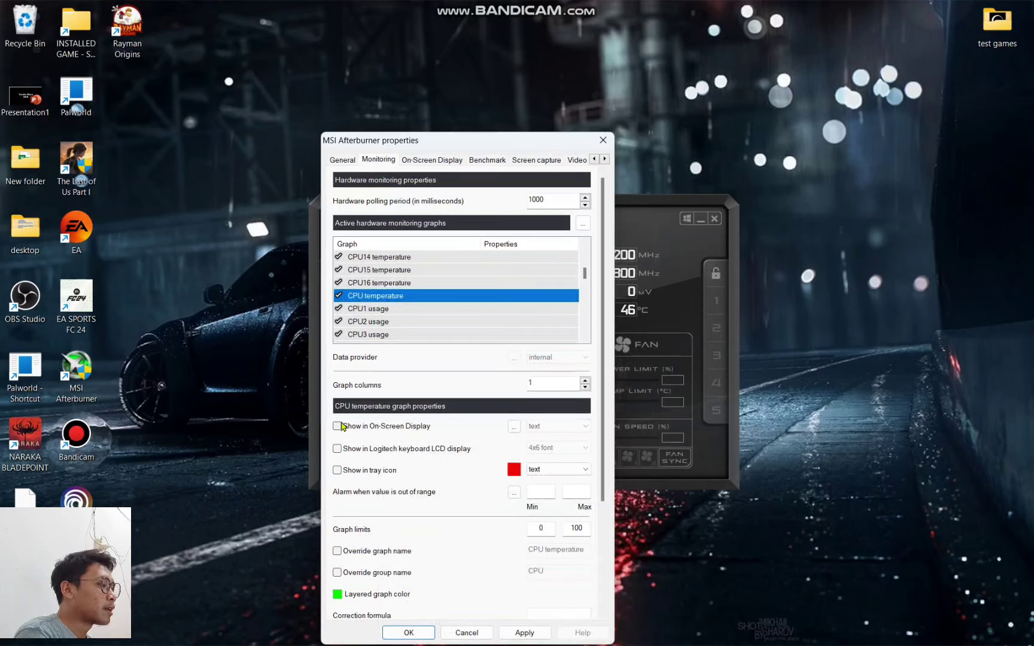
# Step: Enable Show in On-Screen Display for the overall CPU power and RAM usage graphs
pyautogui.scroll(-8, 374, 334)
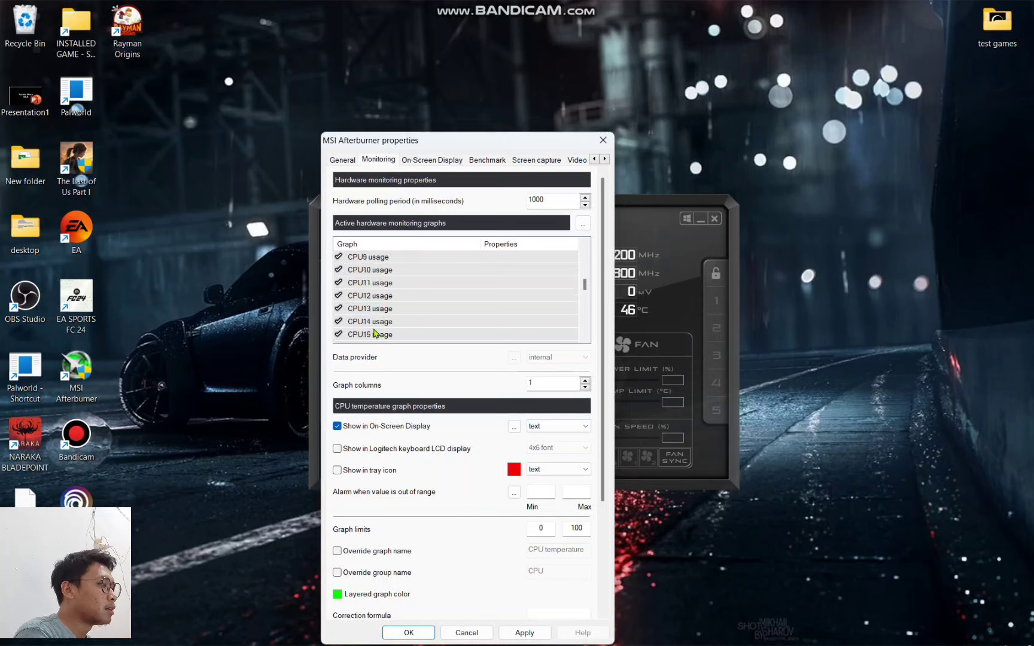
pyautogui.scroll(-4, 412, 331)
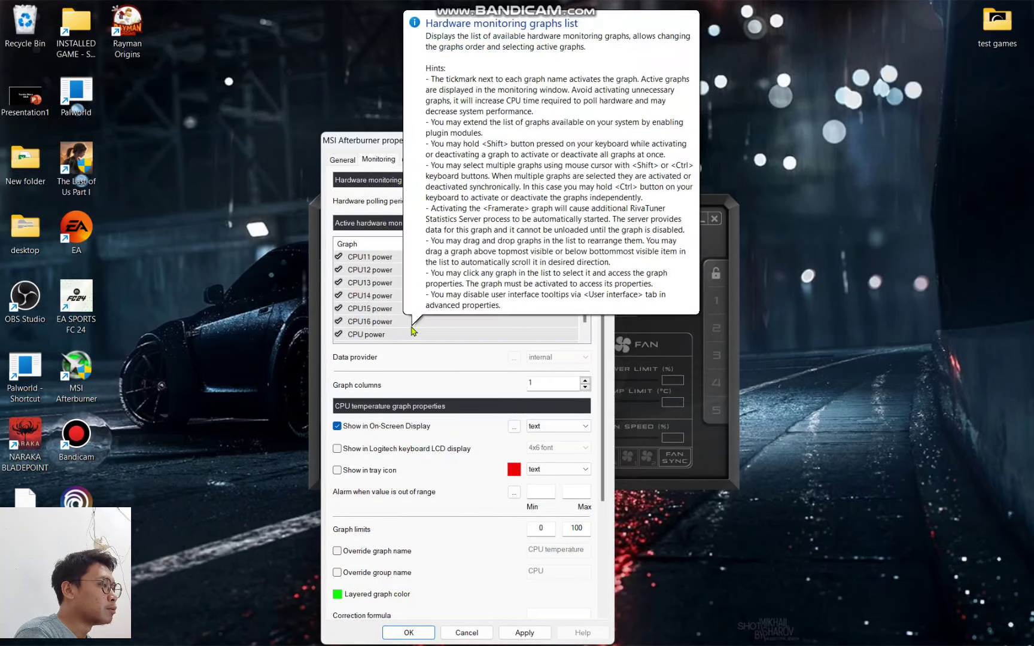
pyautogui.click(365, 269)
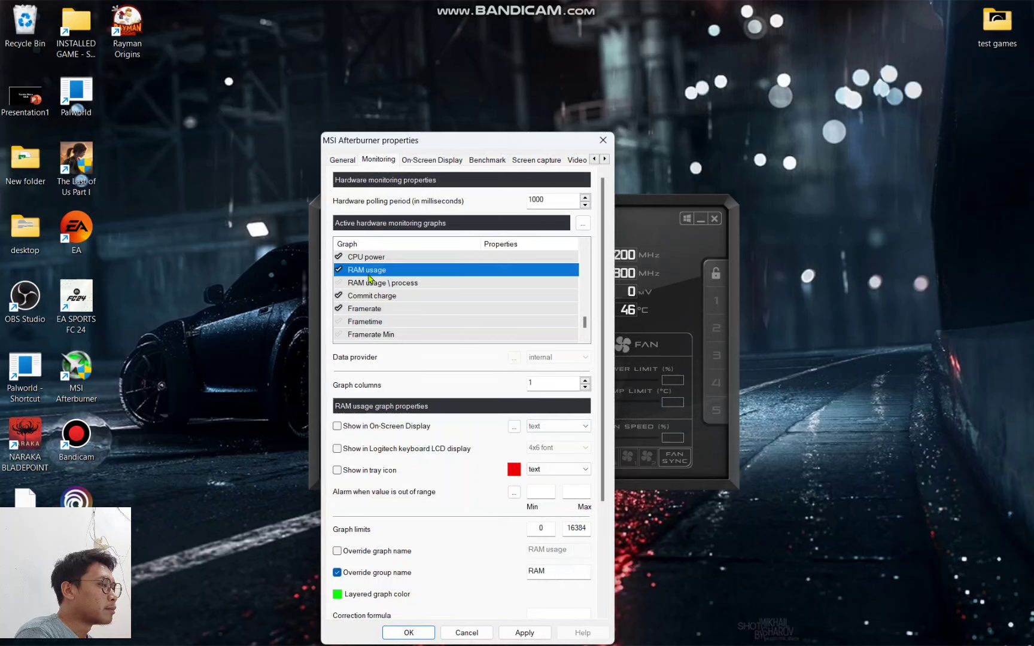
pyautogui.scroll(1, 370, 276)
pyautogui.click(376, 295)
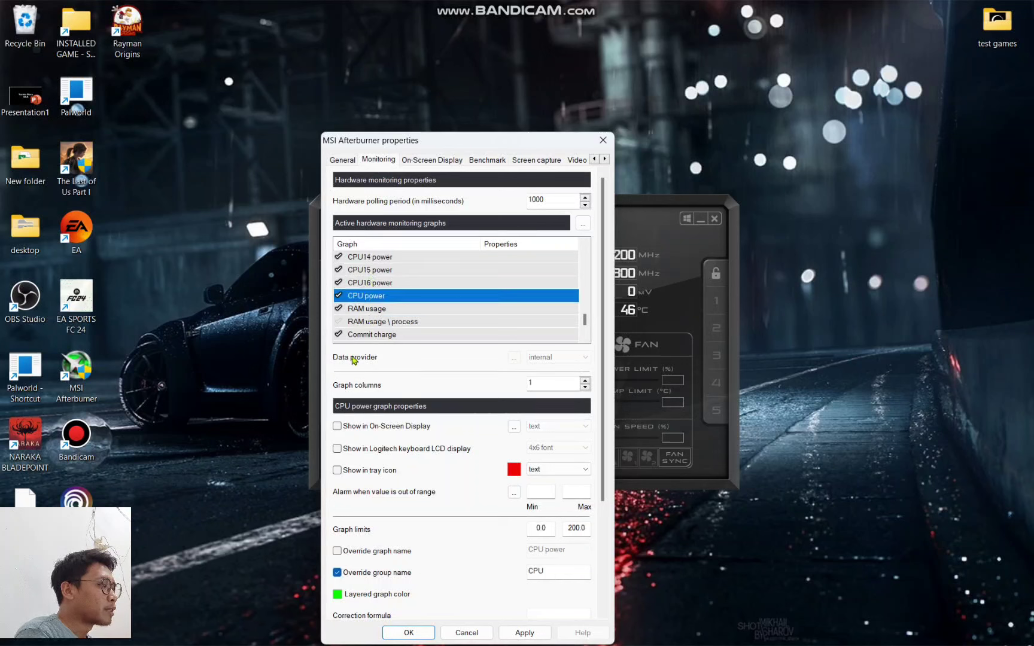
pyautogui.click(337, 427)
pyautogui.click(379, 309)
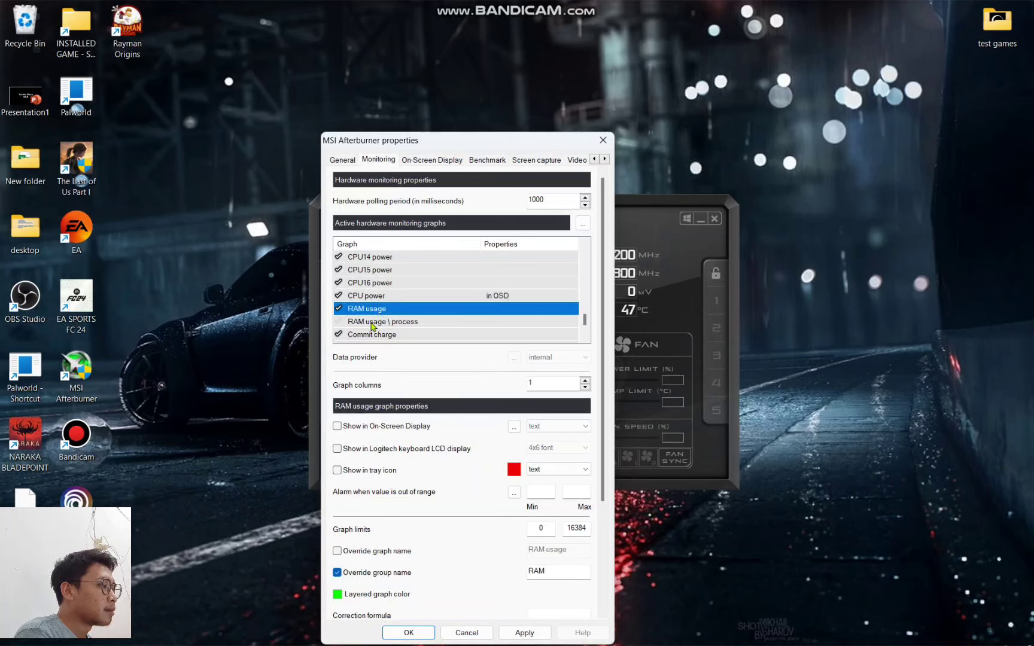
# Step: Enable Show in On-Screen Display for the Framerate graph
pyautogui.scroll(-1, 426, 314)
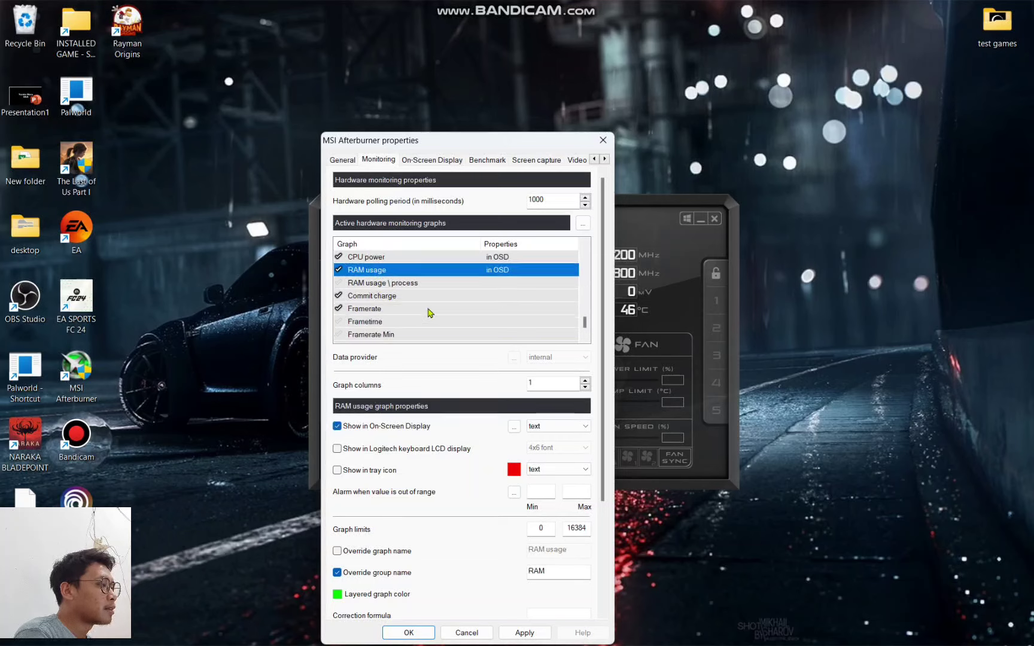
pyautogui.scroll(-1, 426, 311)
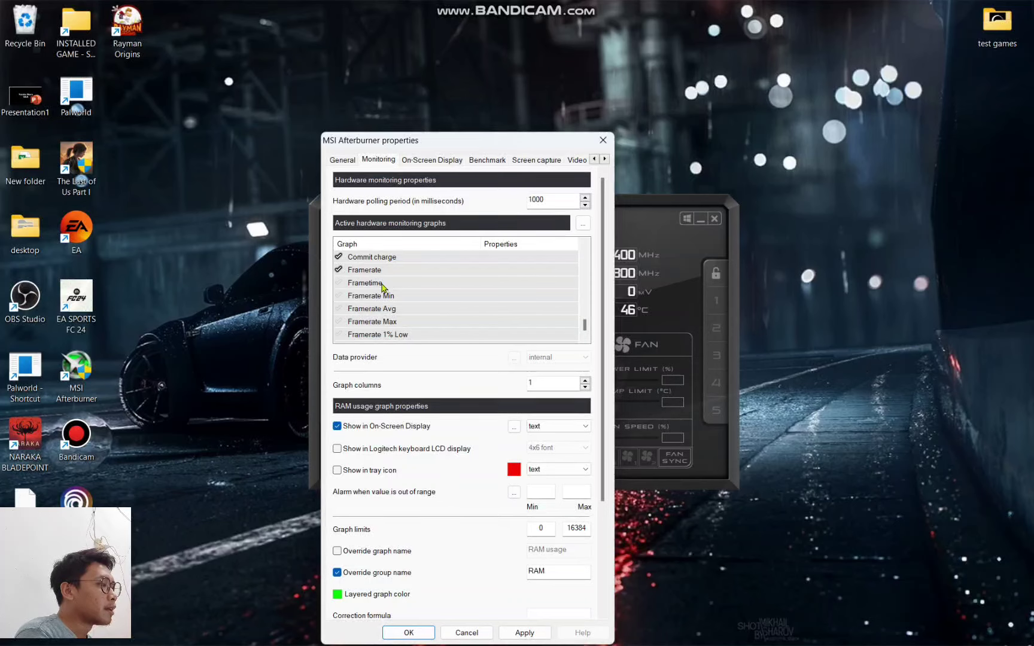
pyautogui.scroll(2, 444, 288)
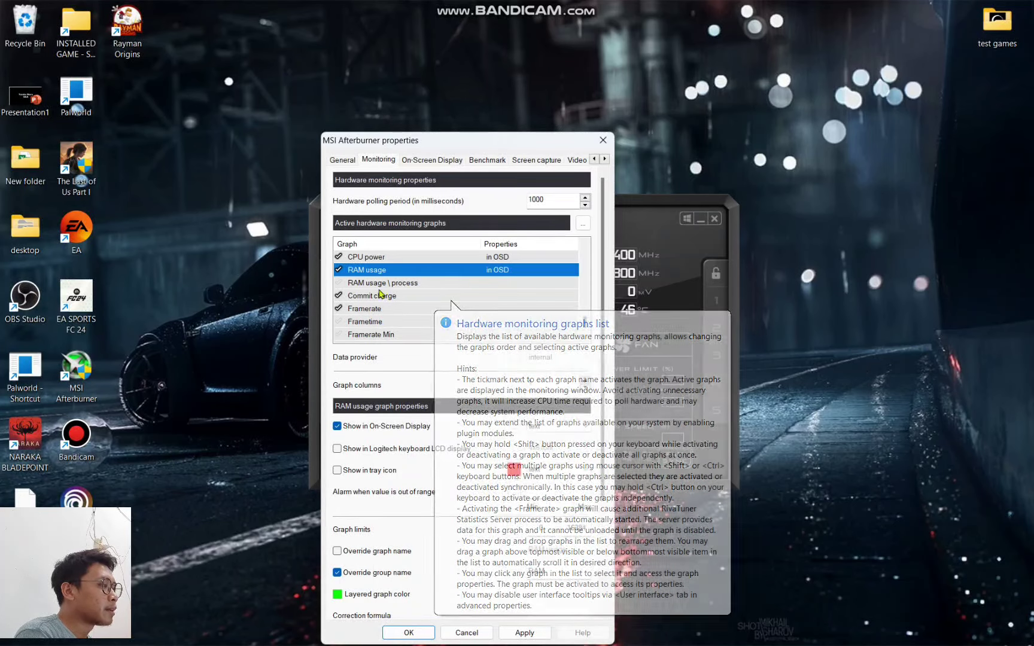
pyautogui.click(362, 309)
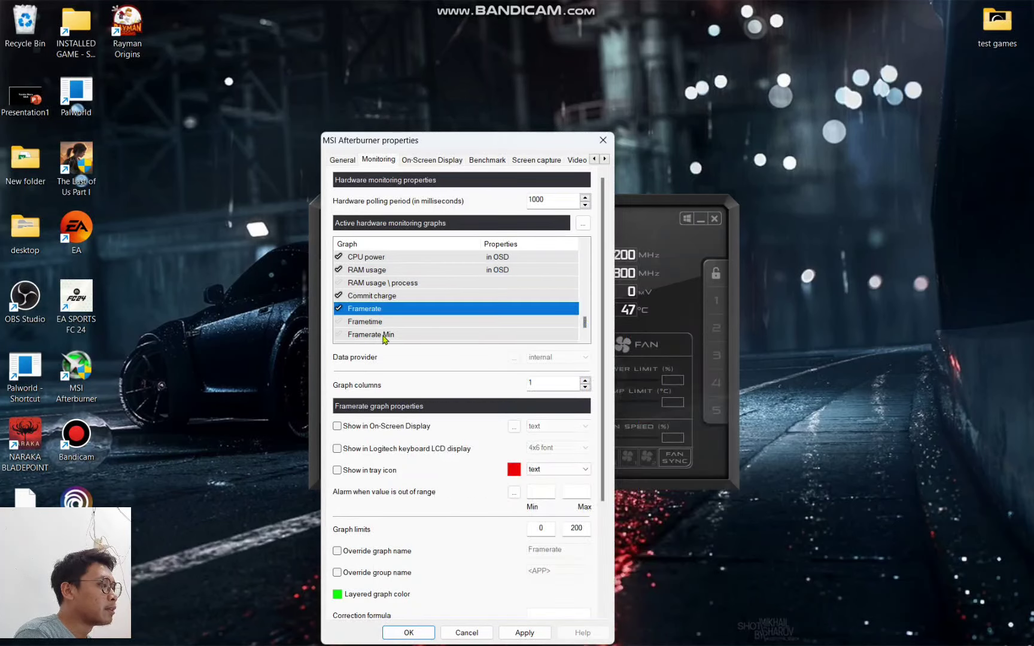
pyautogui.click(338, 427)
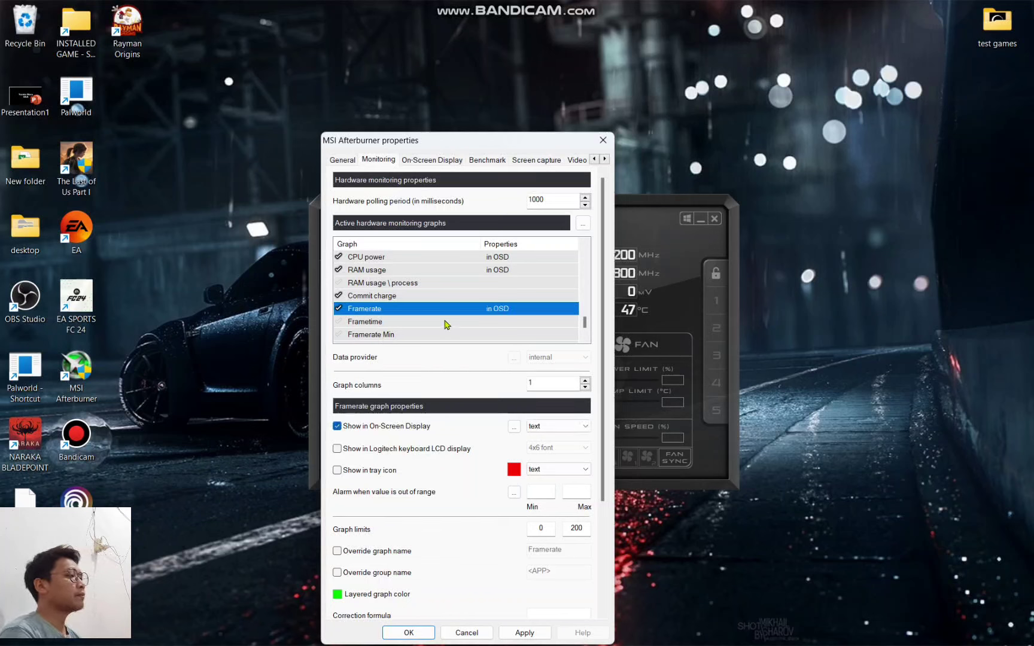
# Step: Review which GPU, CPU, RAM and framerate graphs are marked for the On-Screen Display in the hardware monitoring list
pyautogui.scroll(-1, 459, 309)
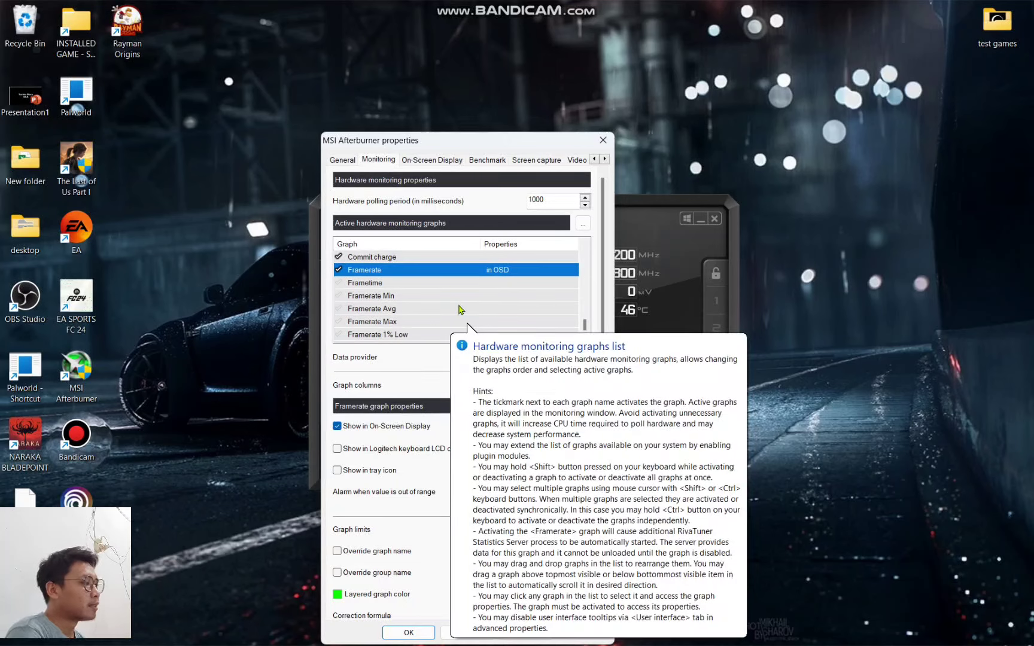
pyautogui.scroll(1, 461, 309)
pyautogui.scroll(1, 531, 297)
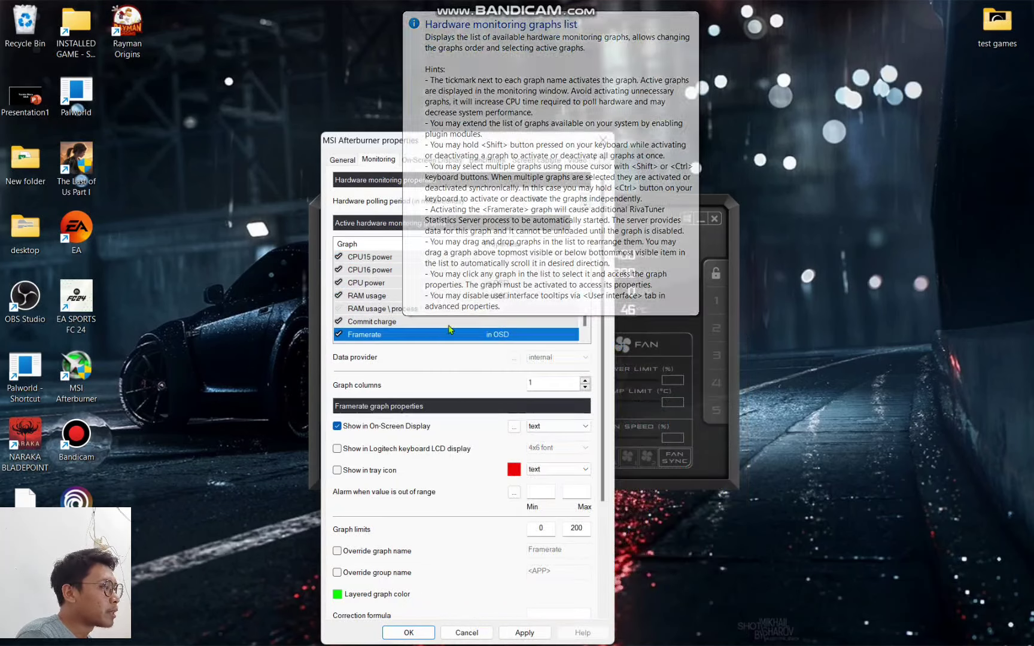
pyautogui.scroll(5, 503, 292)
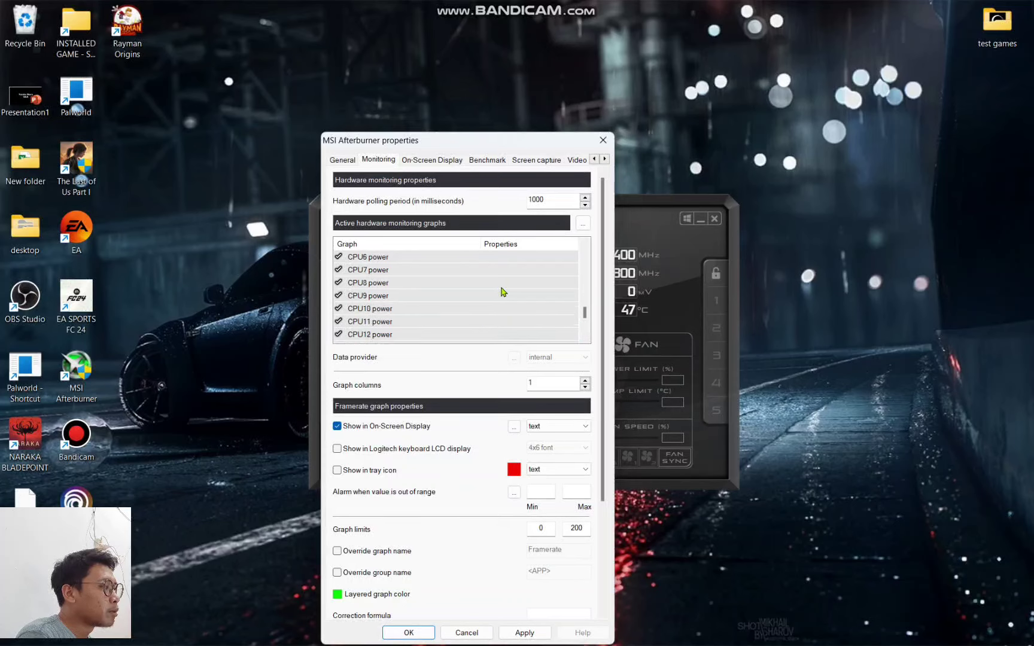
pyautogui.scroll(-9, 502, 292)
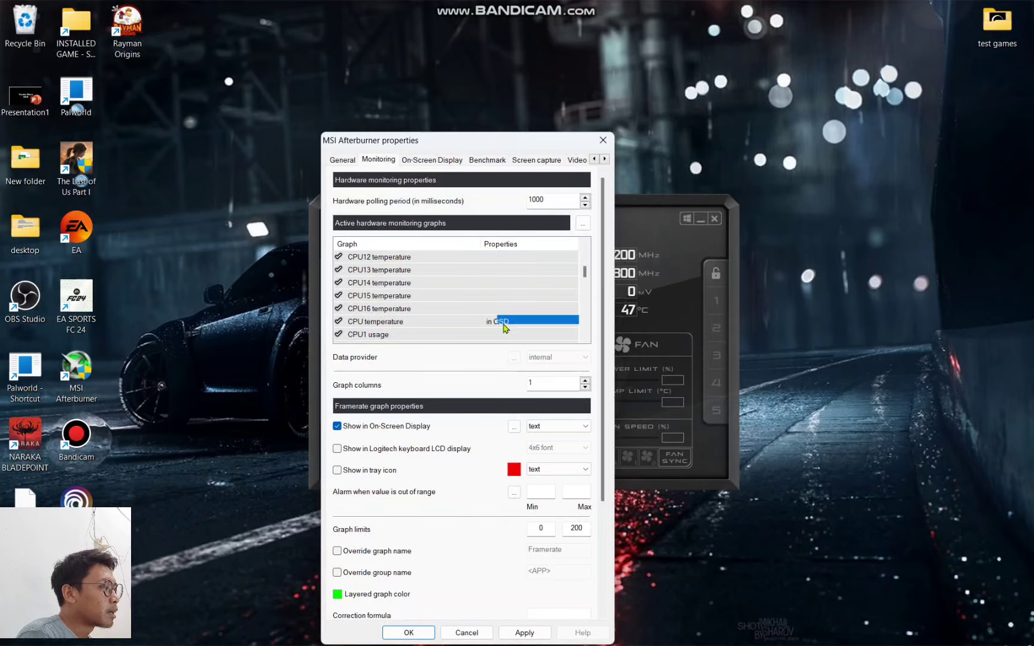
pyautogui.click(509, 322)
pyautogui.scroll(10, 516, 276)
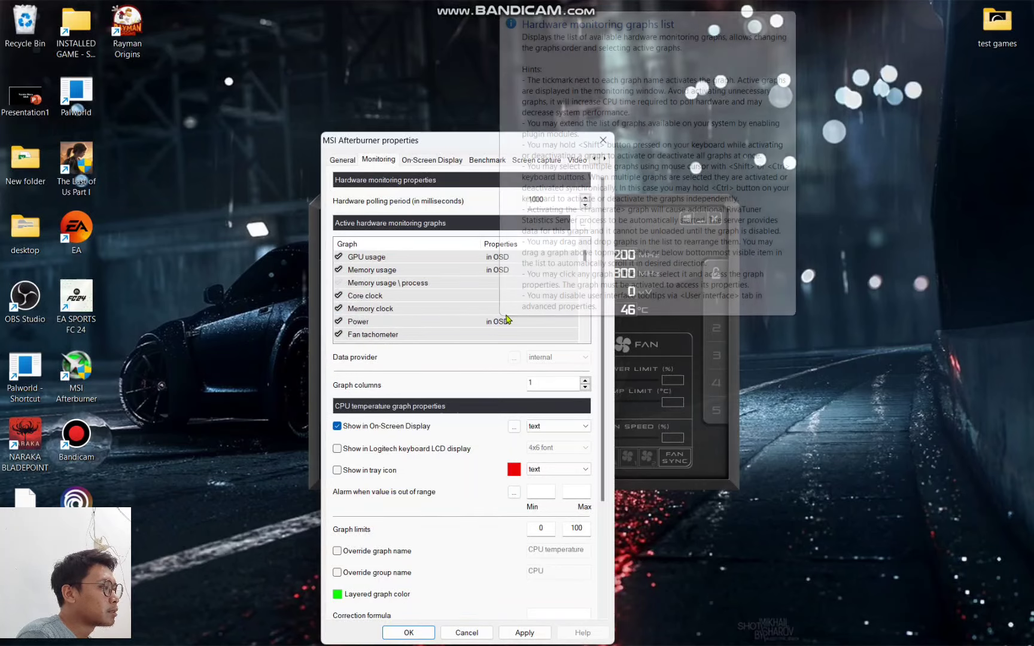
pyautogui.click(503, 322)
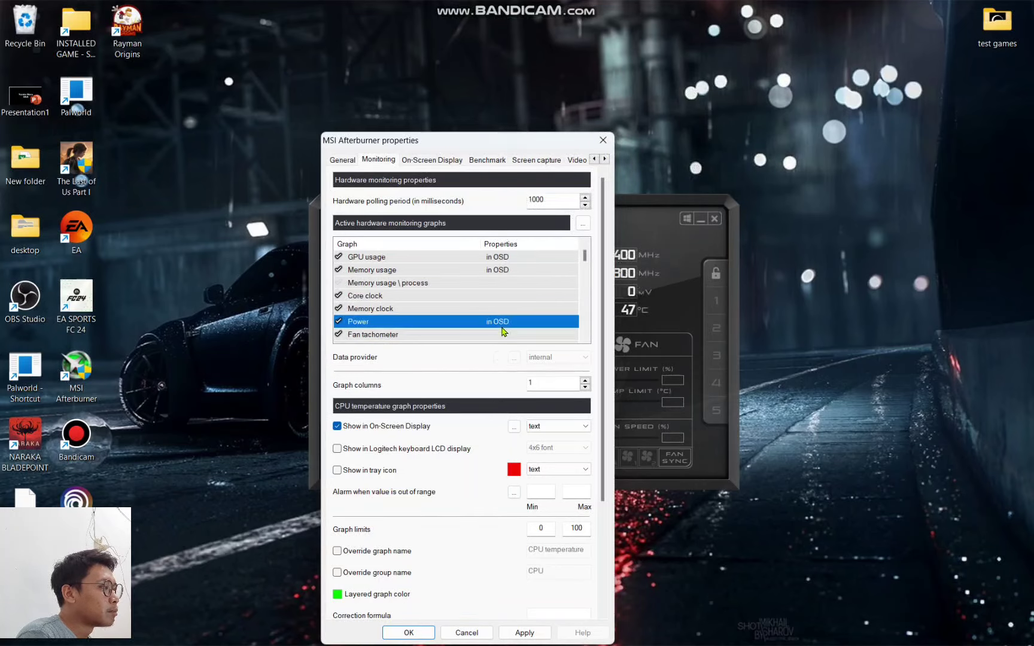
pyautogui.click(501, 273)
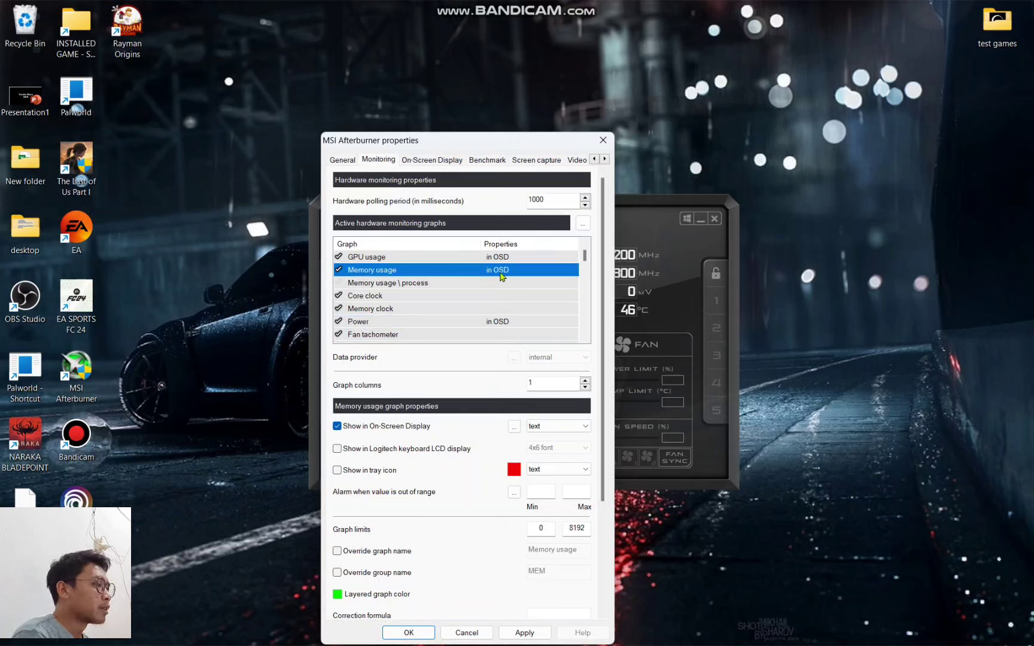
pyautogui.scroll(1, 502, 276)
pyautogui.click(506, 271)
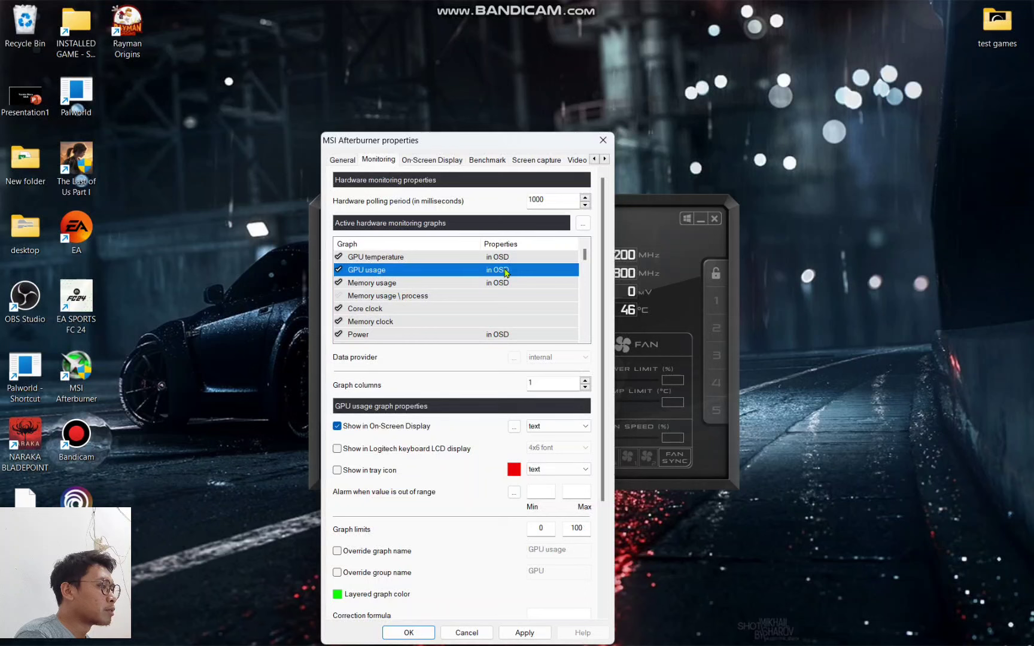
pyautogui.click(503, 260)
pyautogui.scroll(-10, 499, 312)
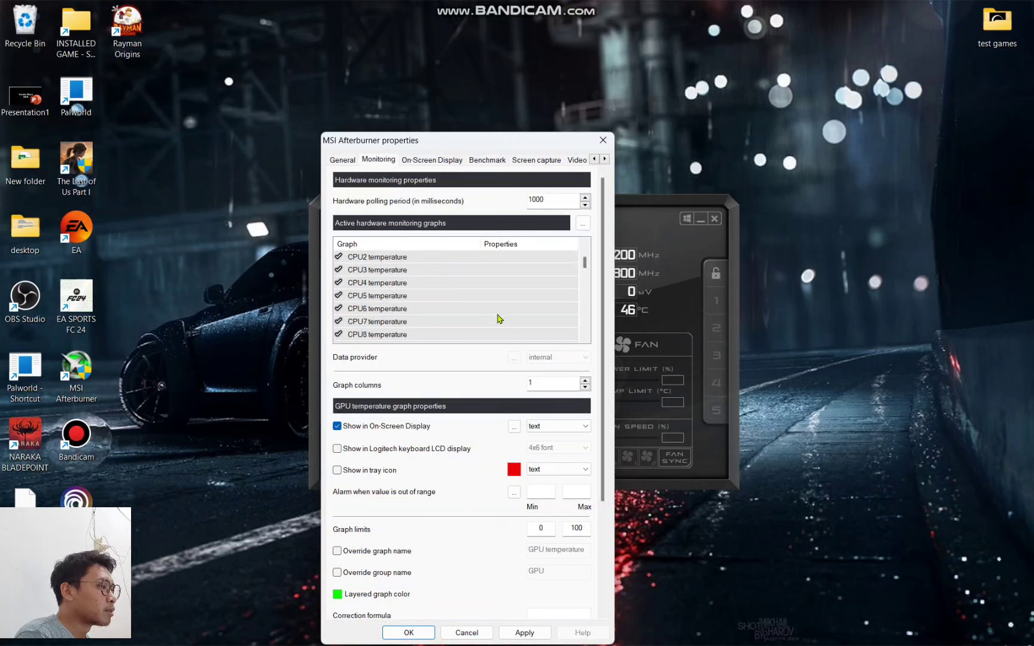
pyautogui.scroll(-7, 499, 318)
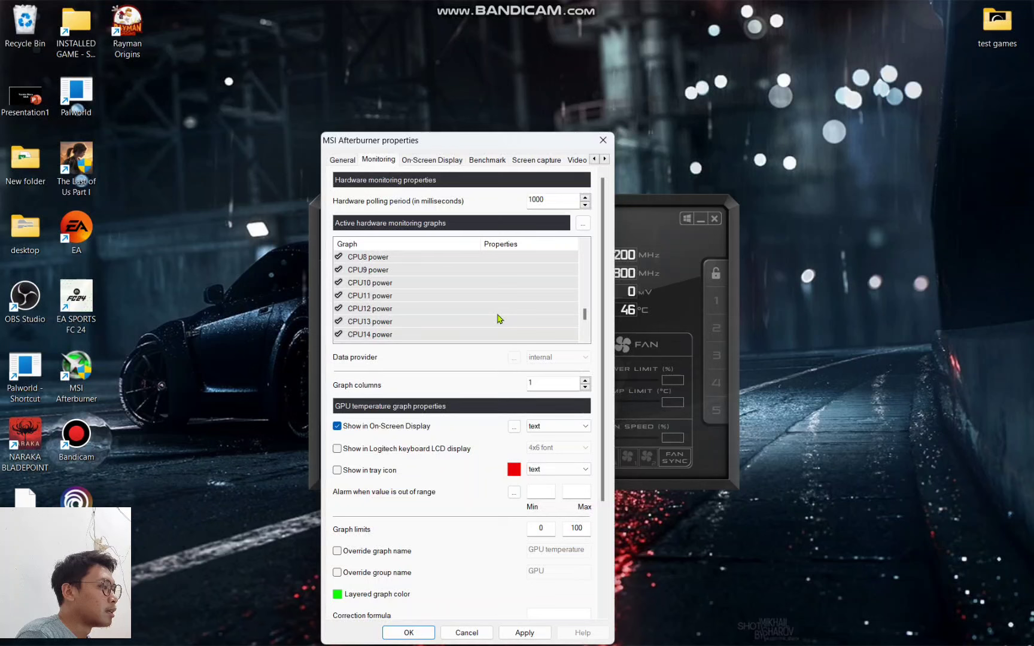
pyautogui.scroll(1, 499, 311)
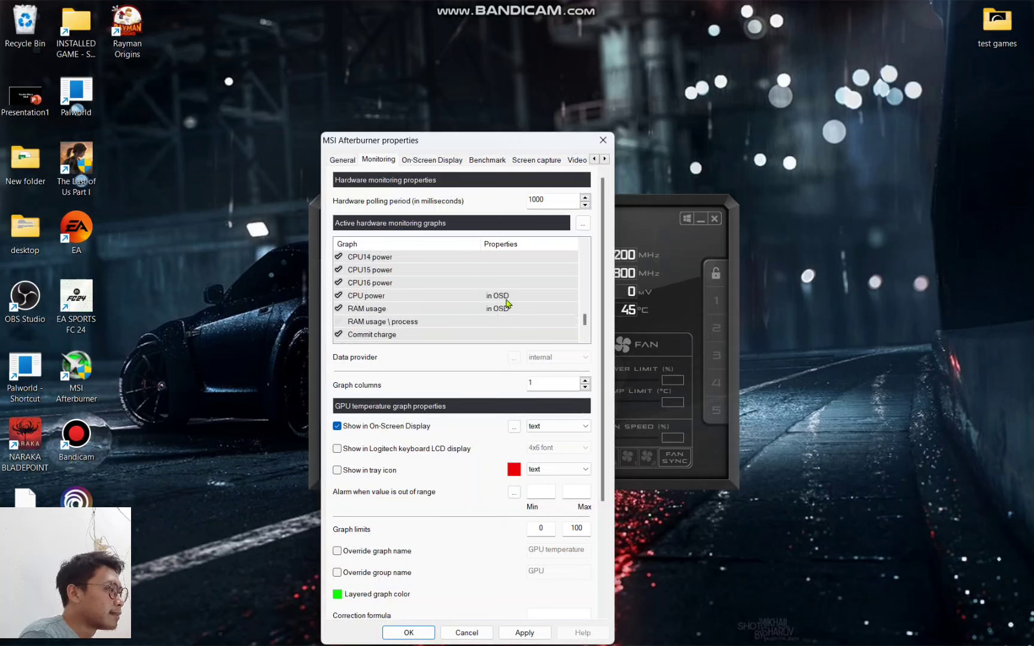
# Step: Apply and confirm the monitoring settings, and launch the Asphalt 8 Airborne game
pyautogui.click(525, 632)
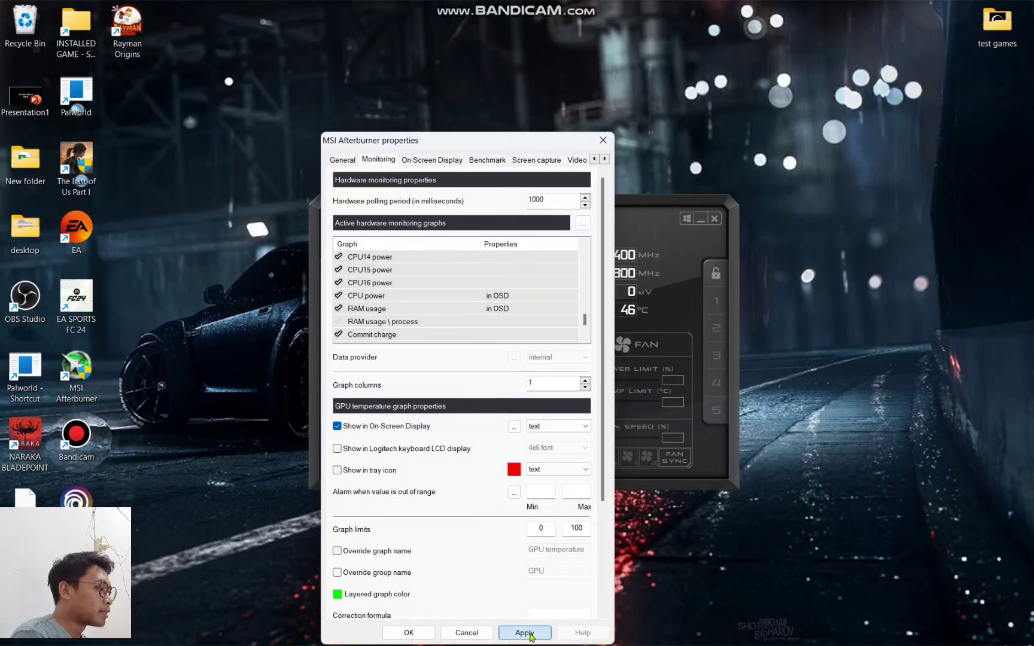
pyautogui.click(408, 633)
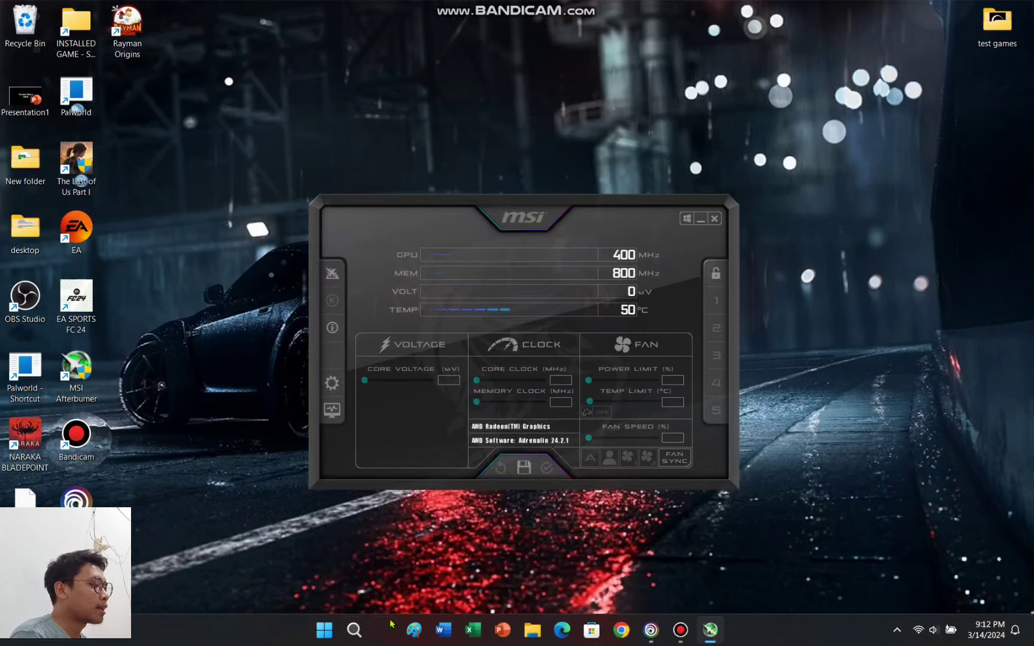
pyautogui.click(354, 630)
pyautogui.click(382, 221)
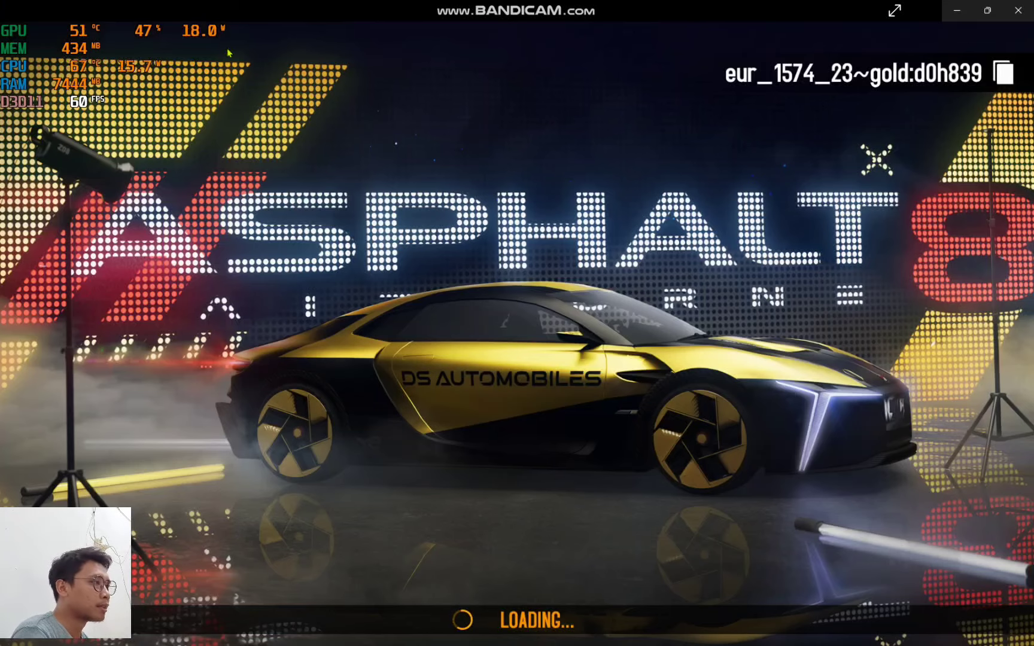
# Step: Open RivaTuner Statistics Server over the running game, try adjusting the On-Screen Display zoom and minimize its window
pyautogui.moveTo(583, 640)
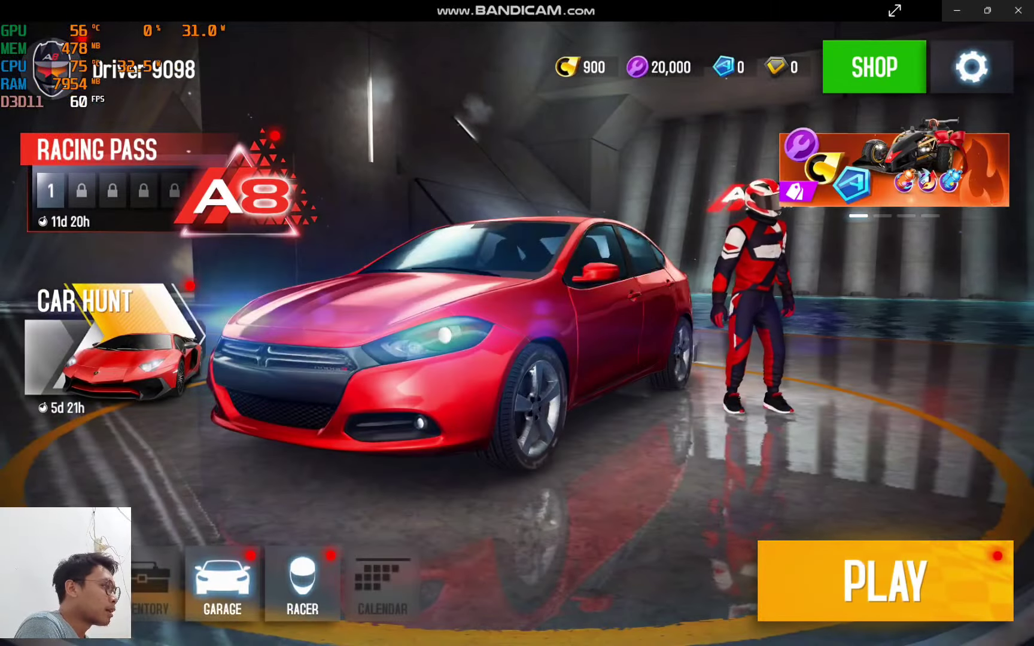
pyautogui.click(897, 631)
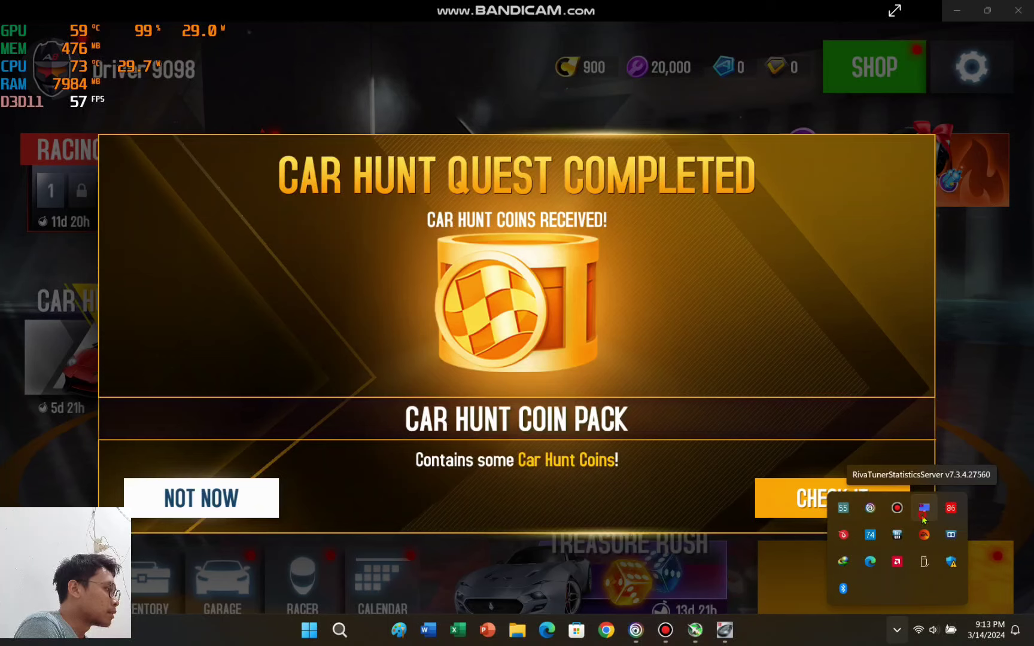
pyautogui.click(924, 509)
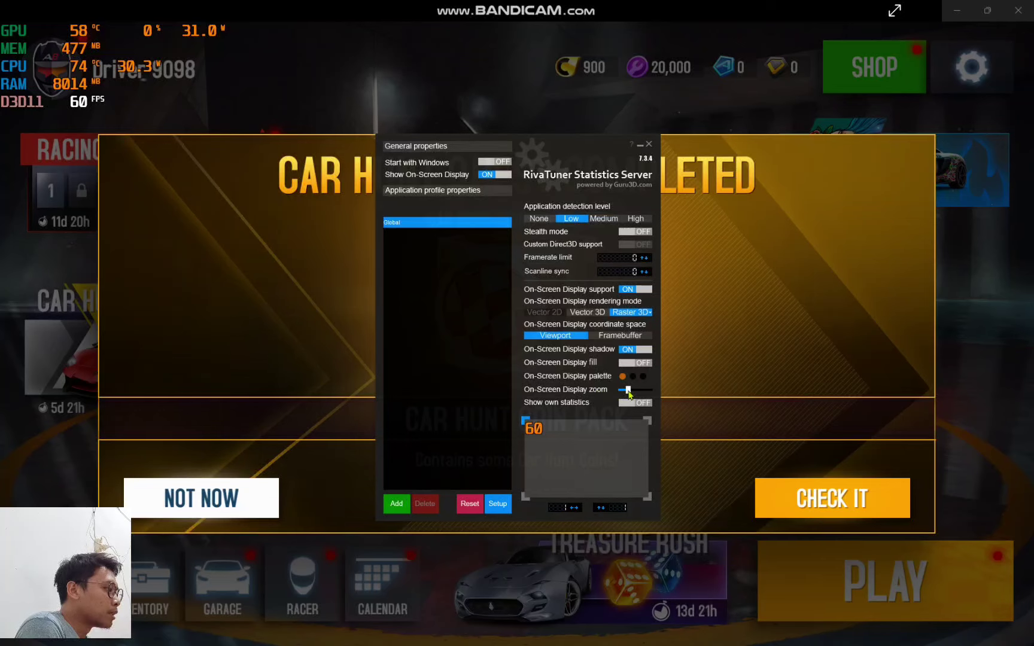
pyautogui.moveTo(629, 390)
pyautogui.mouseDown()
pyautogui.moveTo(652, 390)
pyautogui.moveTo(628, 390)
pyautogui.mouseUp()
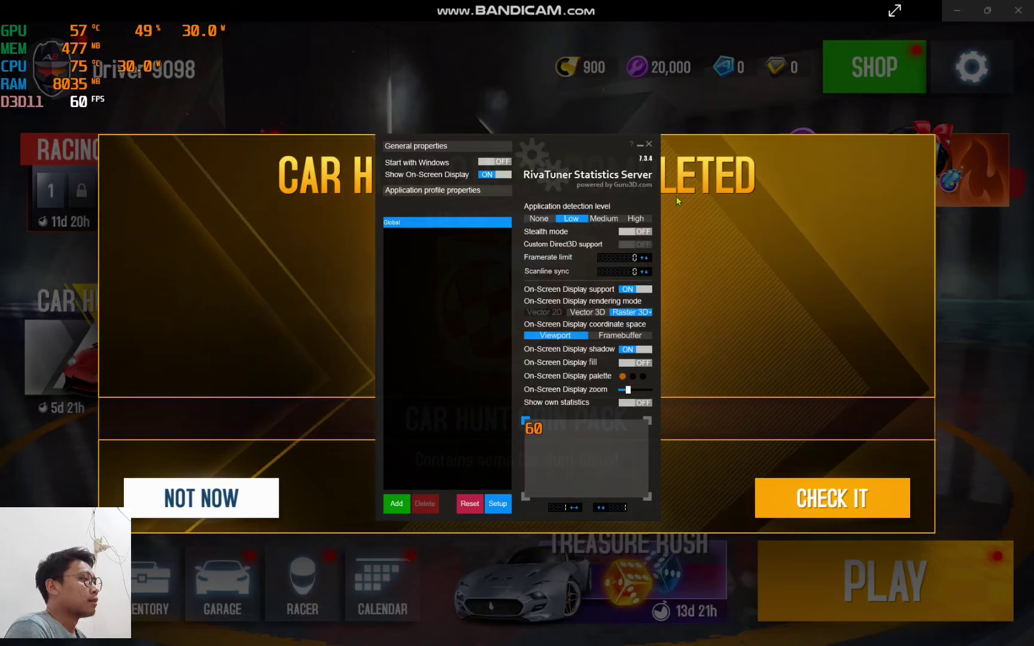
pyautogui.click(636, 145)
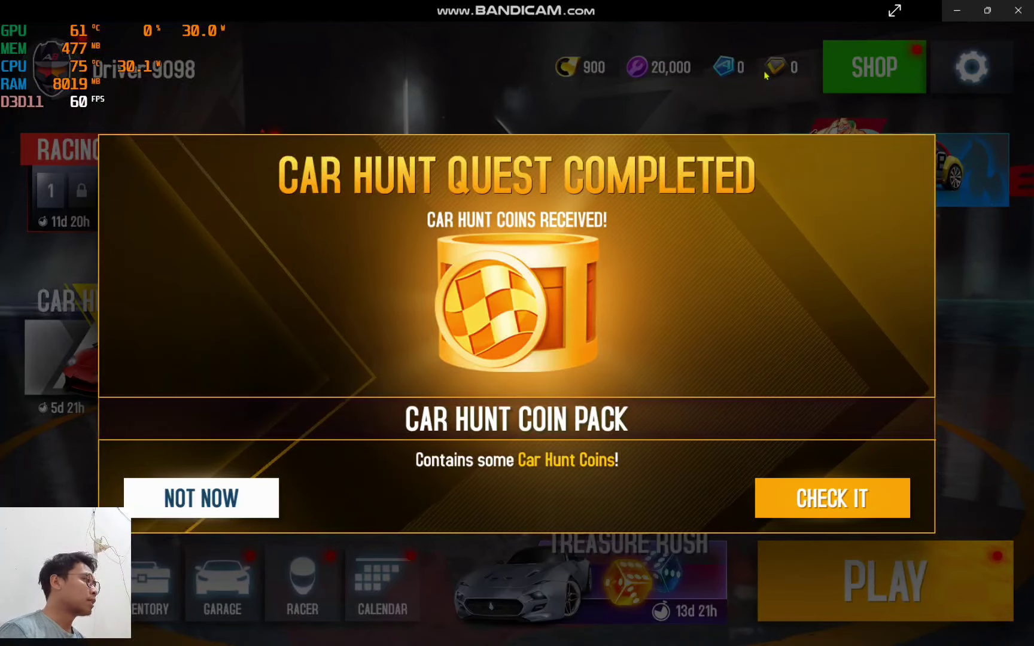
# Step: Close the game and examine the GPU temperature and GPU usage graph settings in MSI Afterburner's monitoring properties
pyautogui.click(1016, 10)
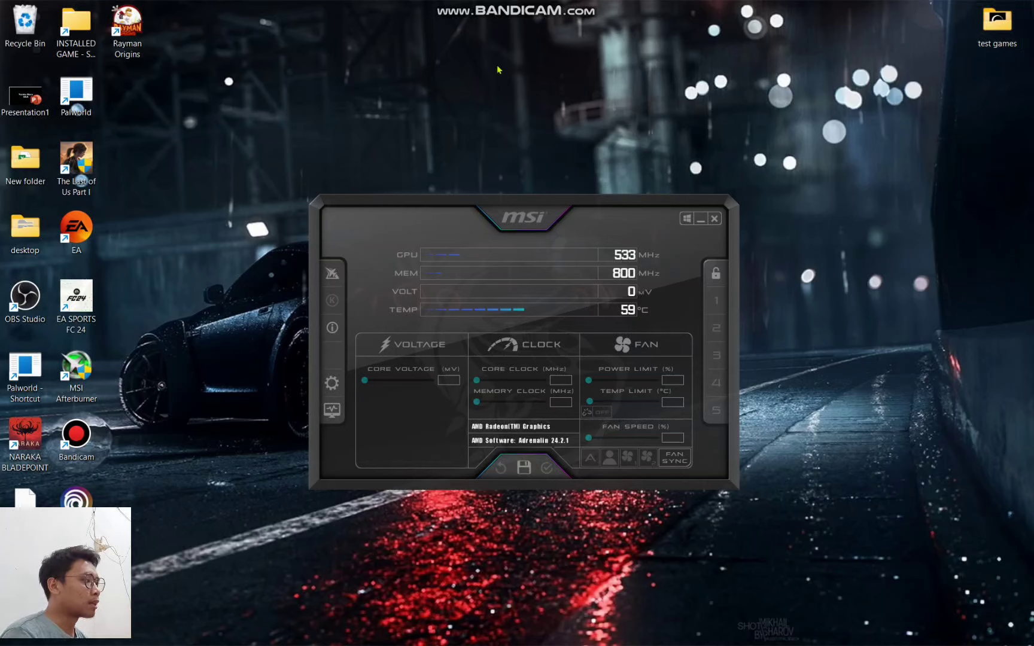
pyautogui.click(332, 383)
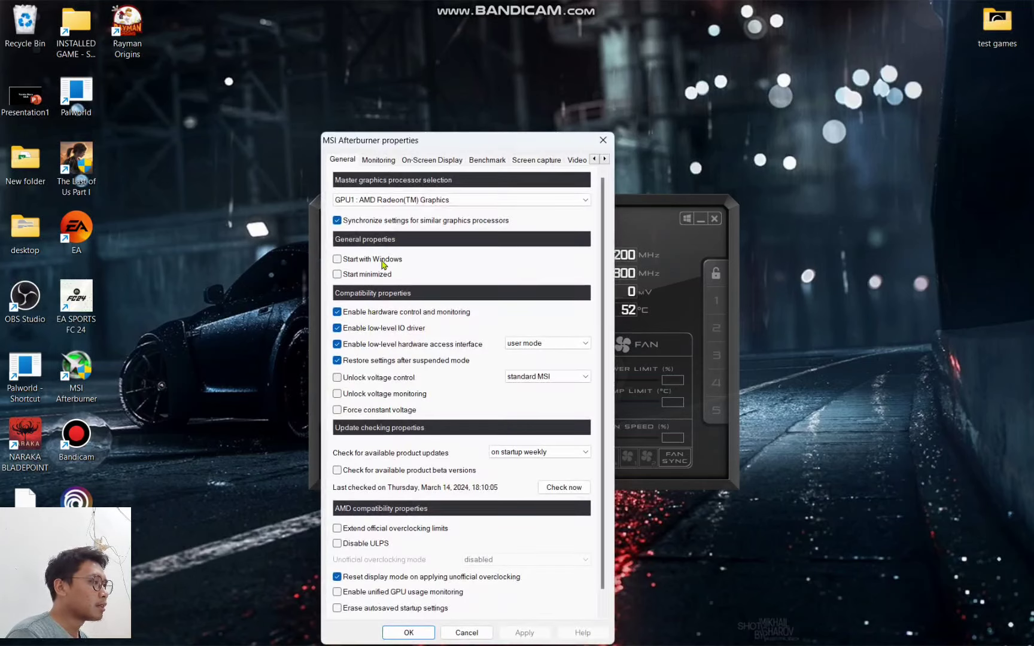
pyautogui.click(386, 161)
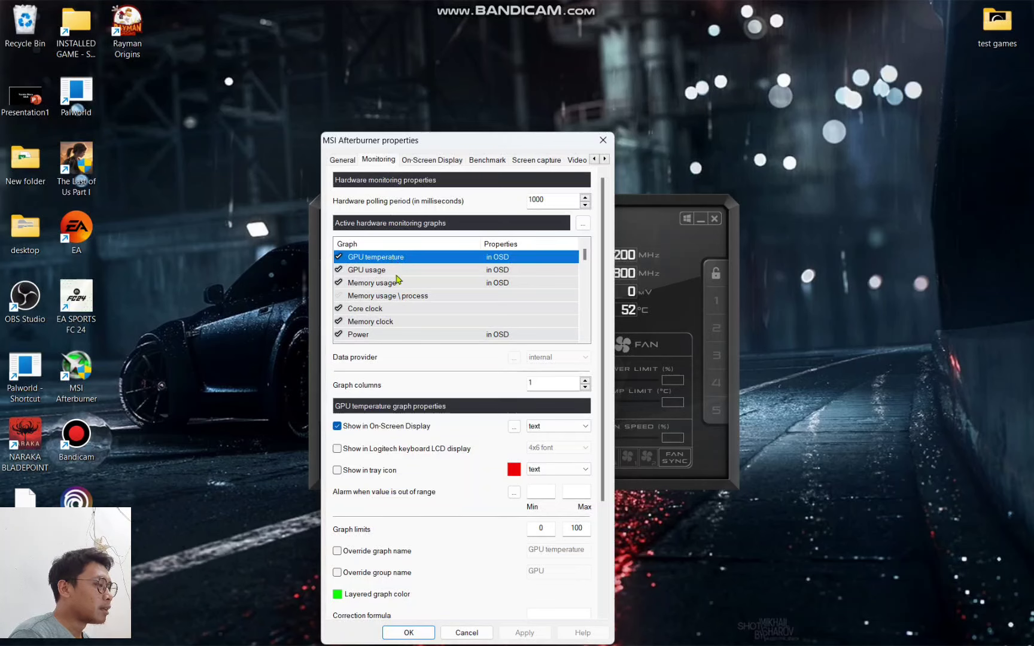
pyautogui.click(390, 269)
pyautogui.click(389, 258)
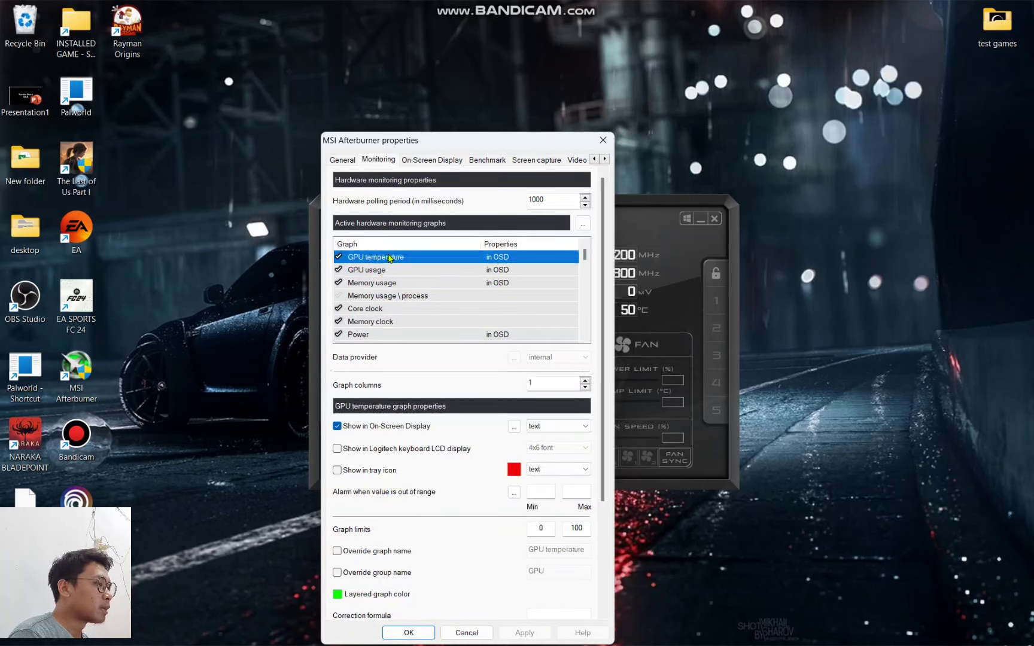
pyautogui.click(379, 270)
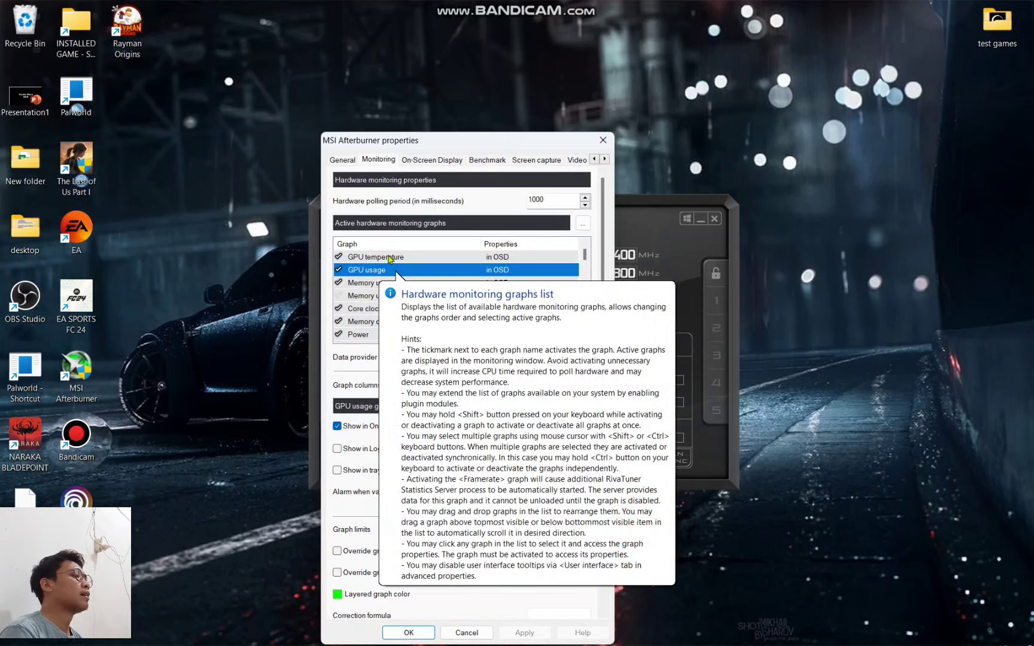
pyautogui.click(390, 257)
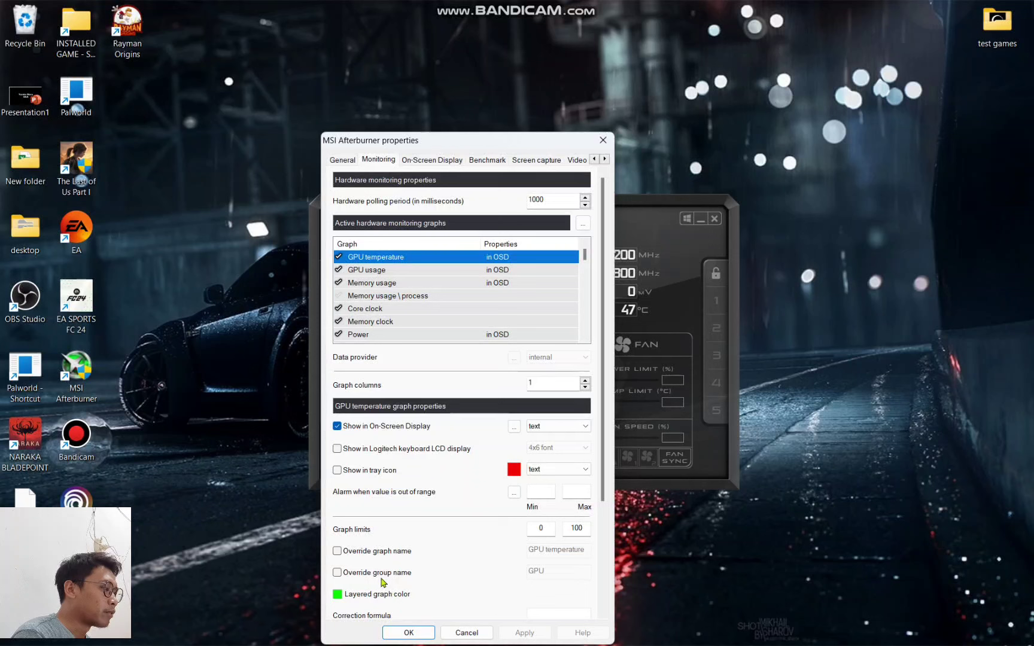
# Step: Override the GPU temperature graph's group name with "Radeon 680m"
pyautogui.click(336, 572)
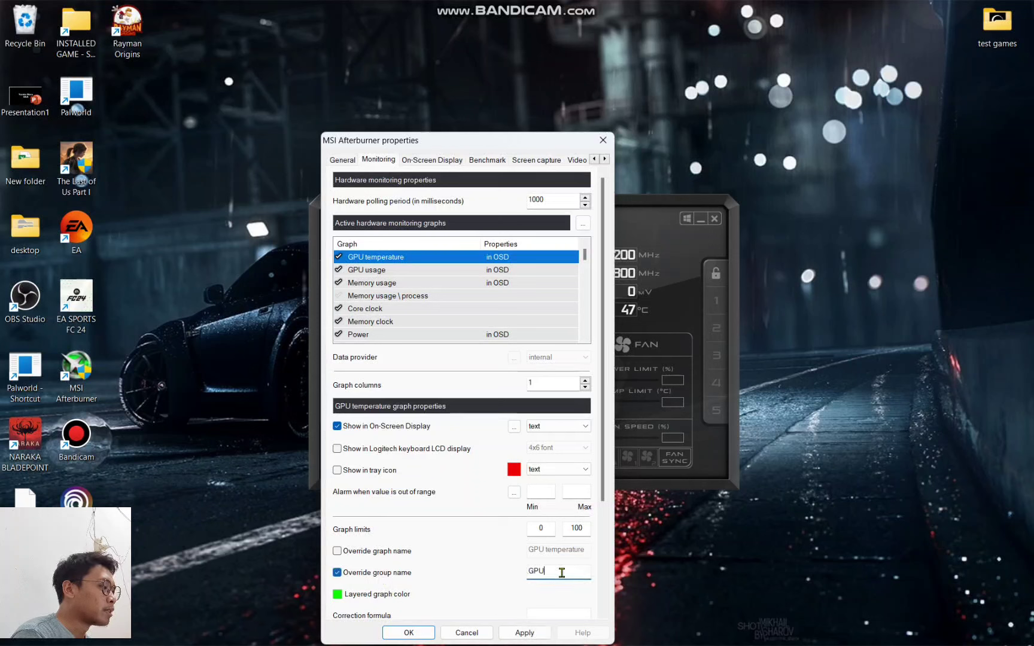
pyautogui.moveTo(562, 573); pyautogui.dragTo(385, 572)
pyautogui.press('BackSpace')
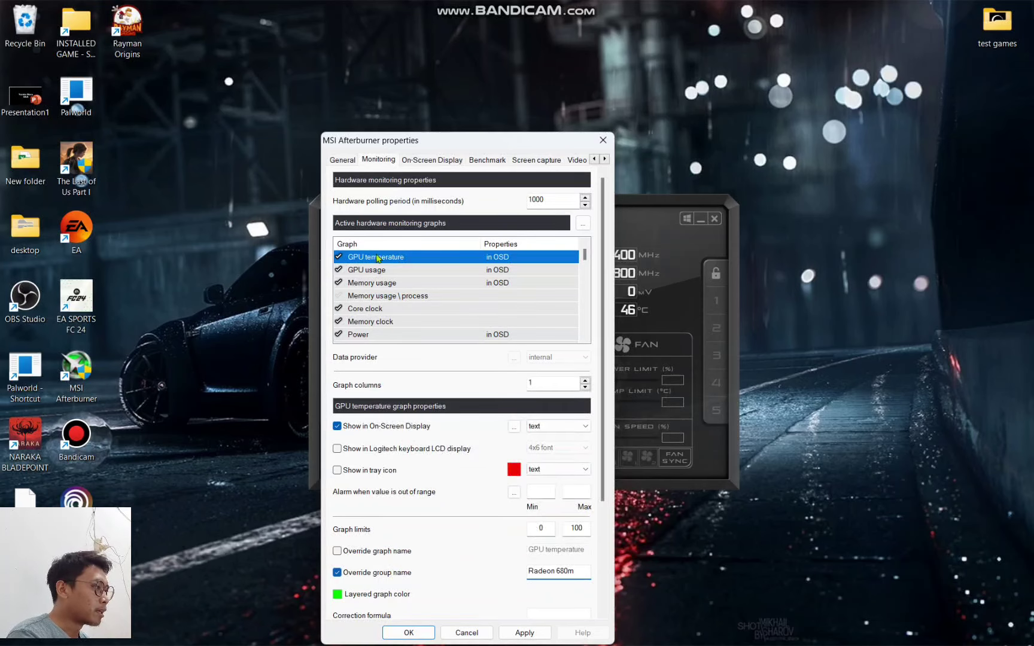
# Step: Override the overall CPU temperature graph's group name with "Ryzen 7 7735hs" and confirm the monitoring properties
pyautogui.scroll(-10, 382, 292)
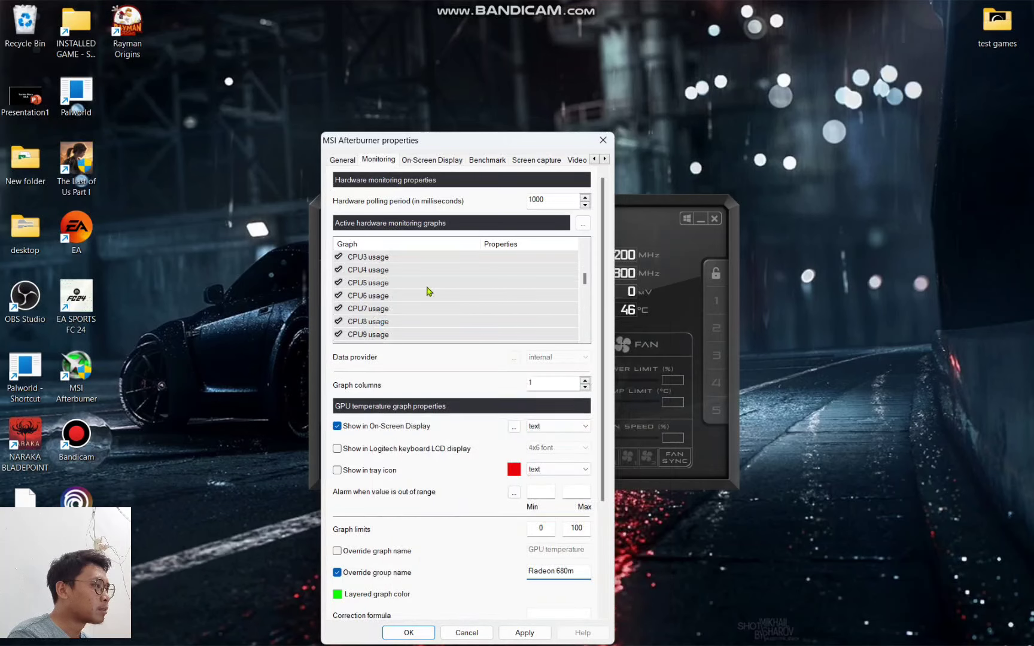
pyautogui.scroll(-5, 437, 291)
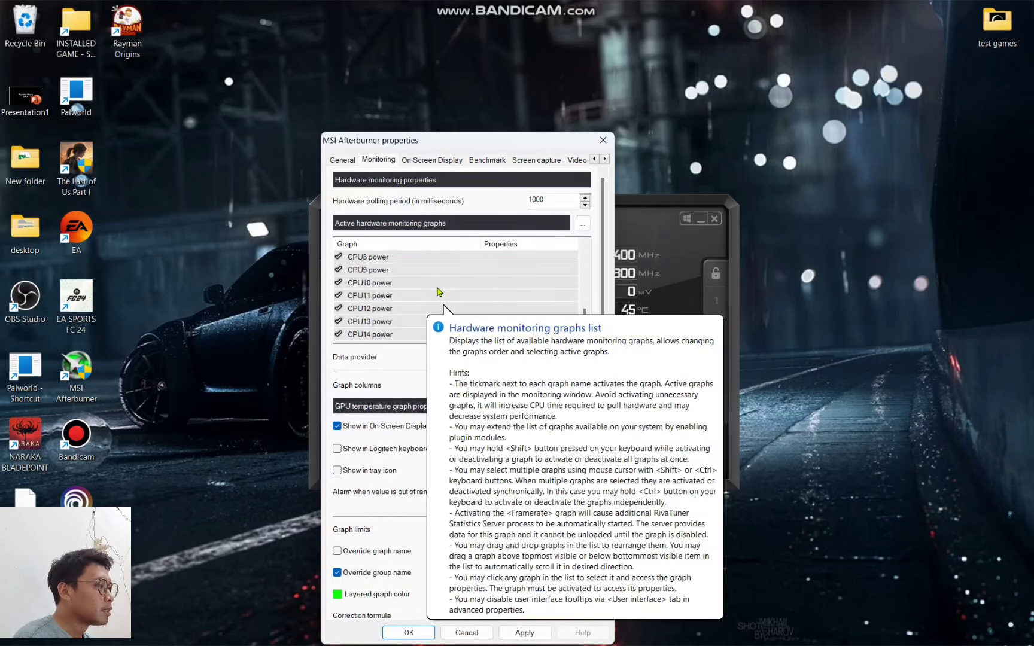
pyautogui.scroll(1, 430, 293)
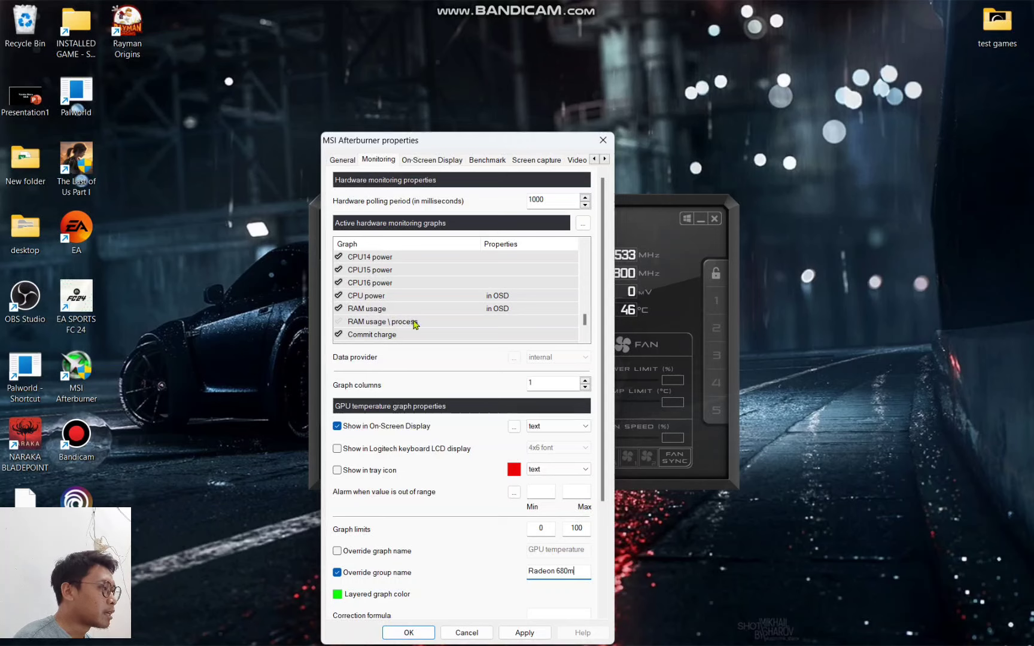
pyautogui.scroll(10, 413, 326)
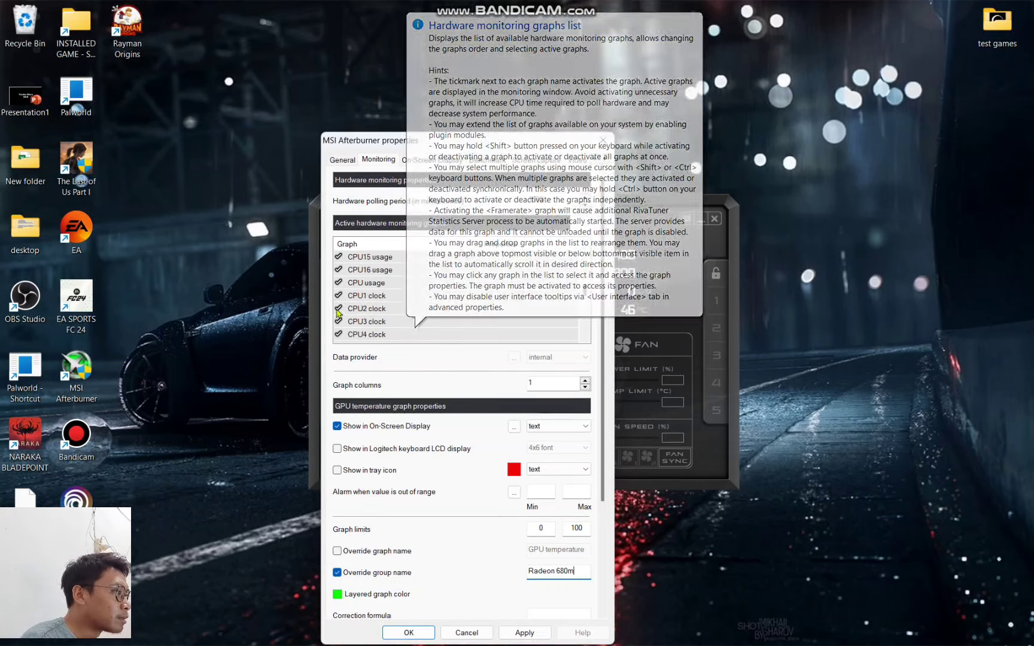
pyautogui.scroll(-10, 526, 302)
pyautogui.click(556, 334)
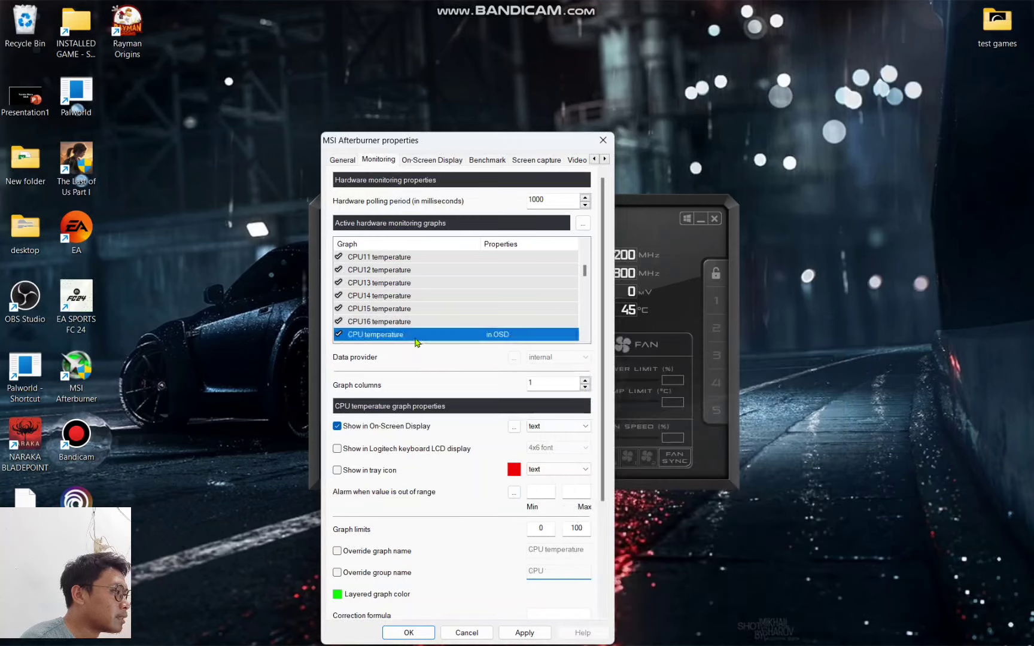
pyautogui.scroll(-1, 417, 342)
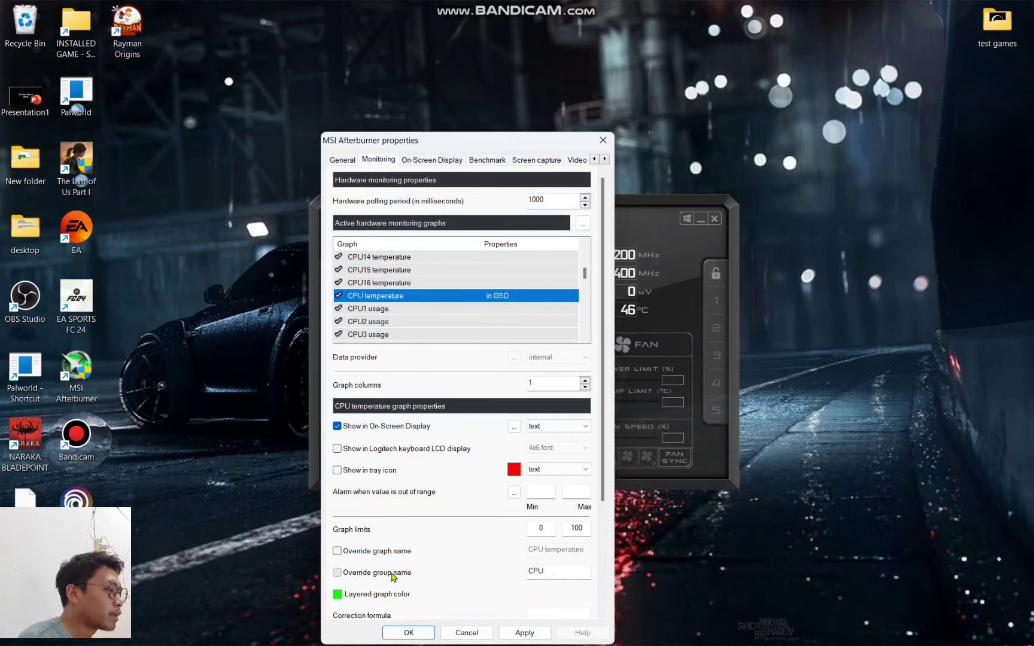
pyautogui.doubleClick(561, 574)
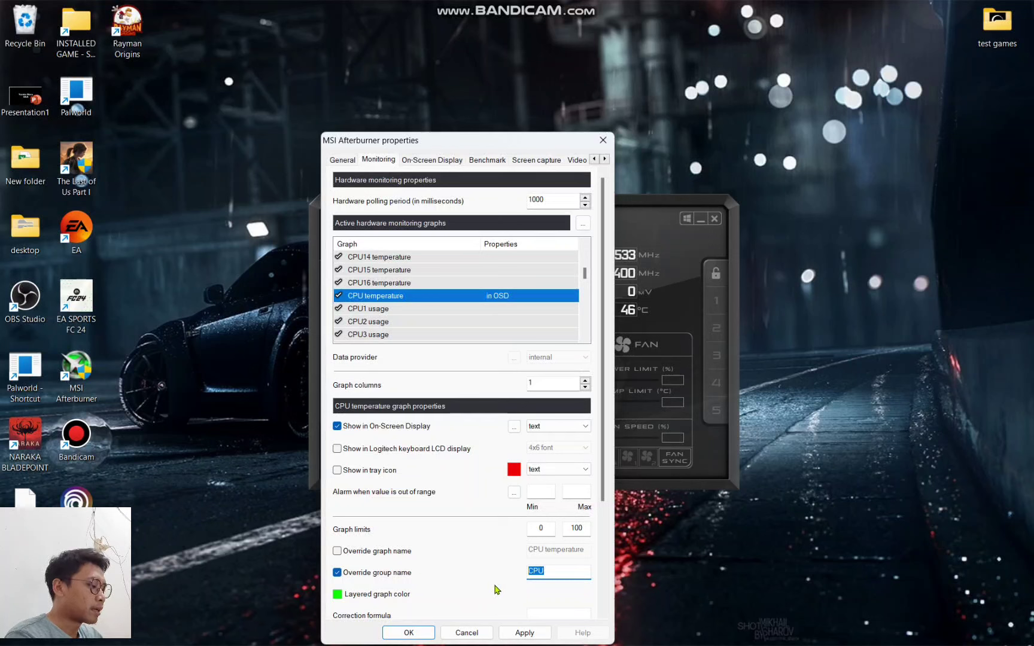
pyautogui.write('Ryzen')
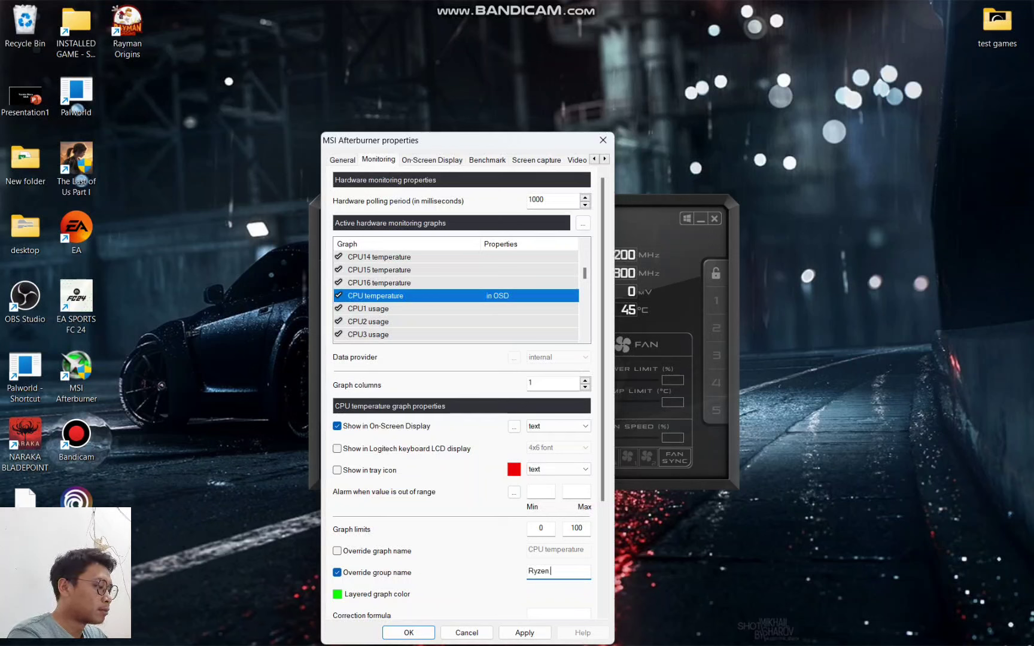
pyautogui.write(' 7 7735hs')
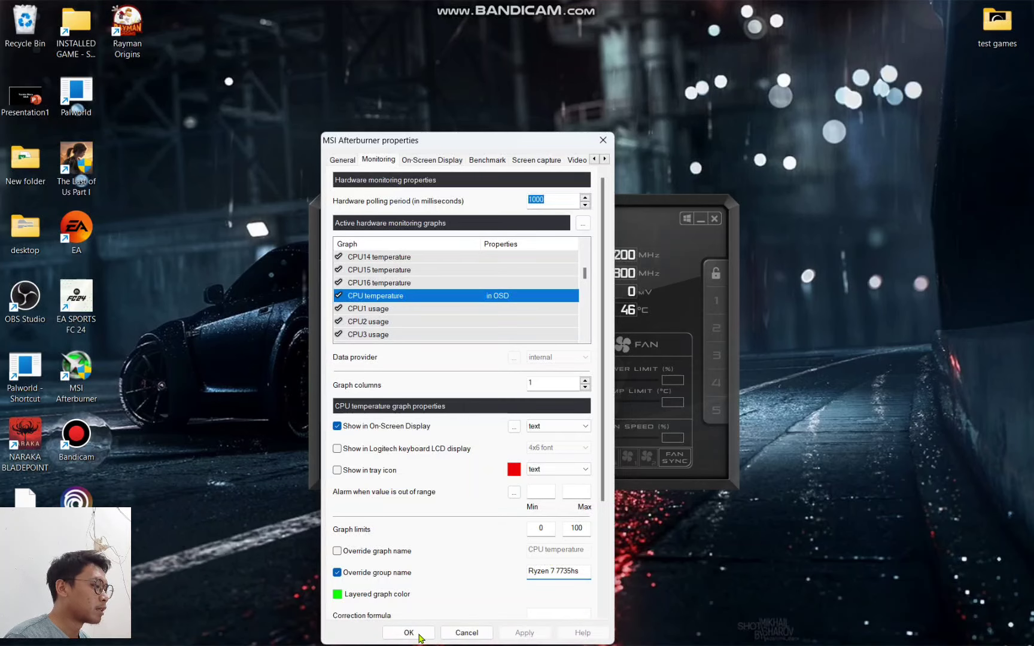
pyautogui.click(409, 633)
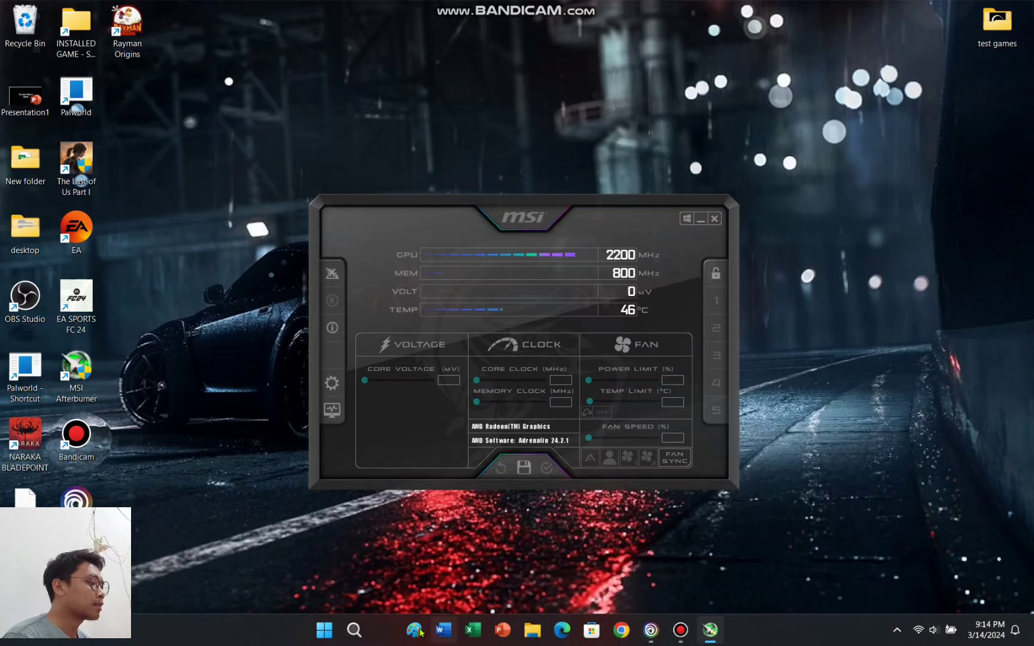
# Step: Launch Asphalt 8: Airborne and start the Alps Classic career race with the Dodge Dart GT
pyautogui.click(353, 629)
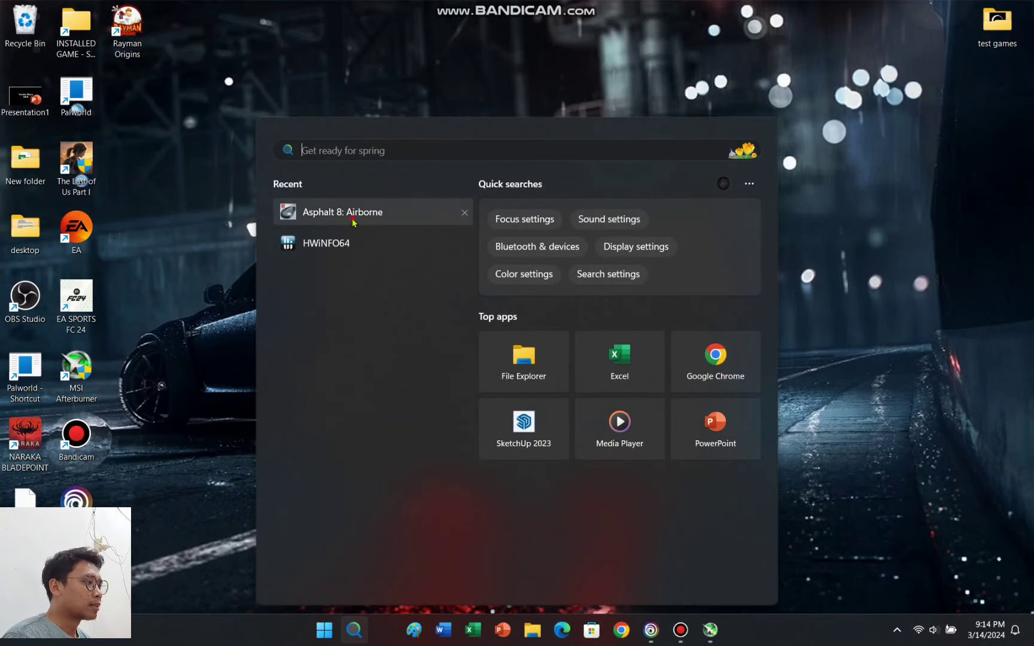
pyautogui.click(353, 222)
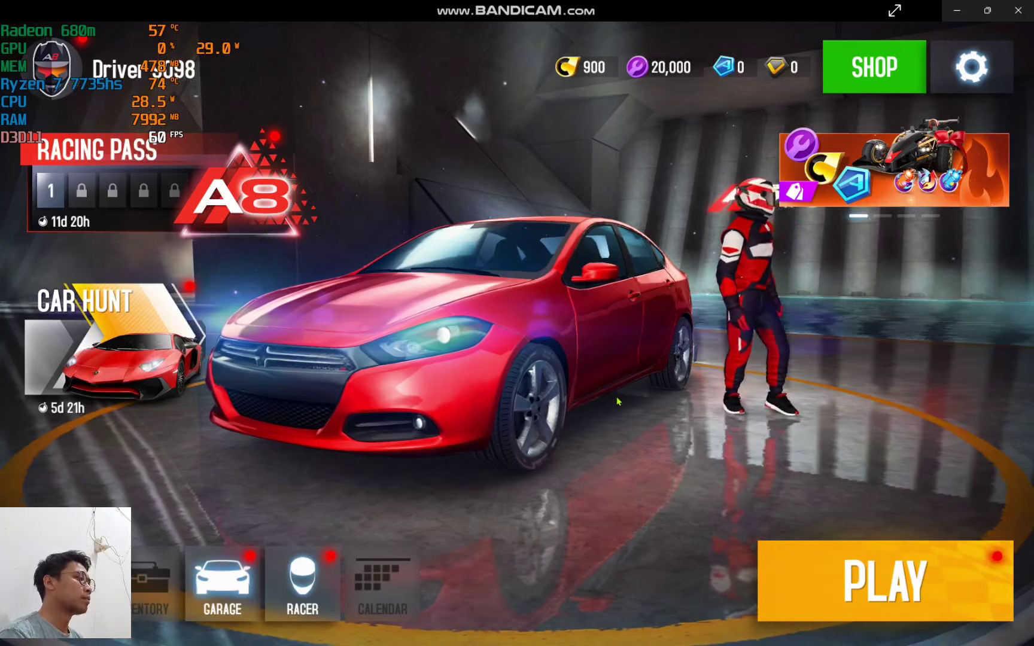
pyautogui.click(885, 577)
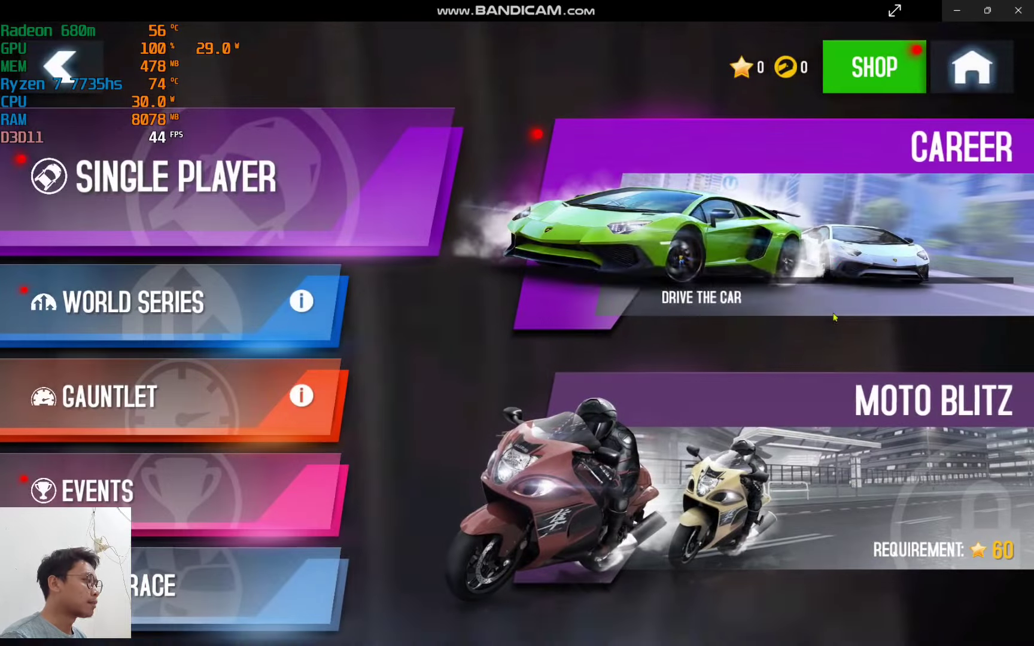
pyautogui.click(838, 275)
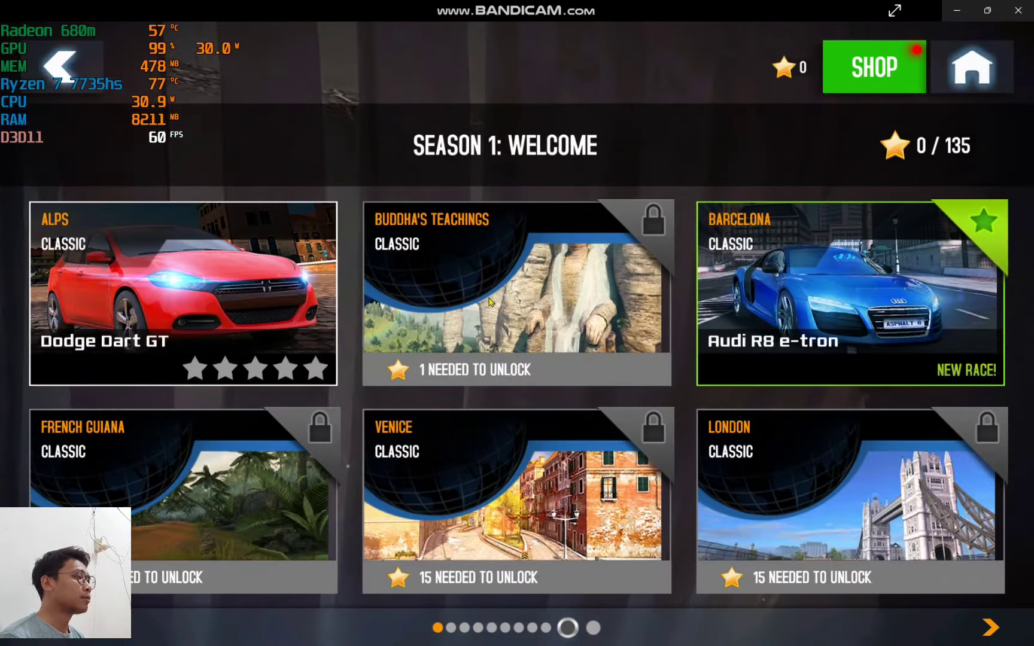
pyautogui.click(295, 291)
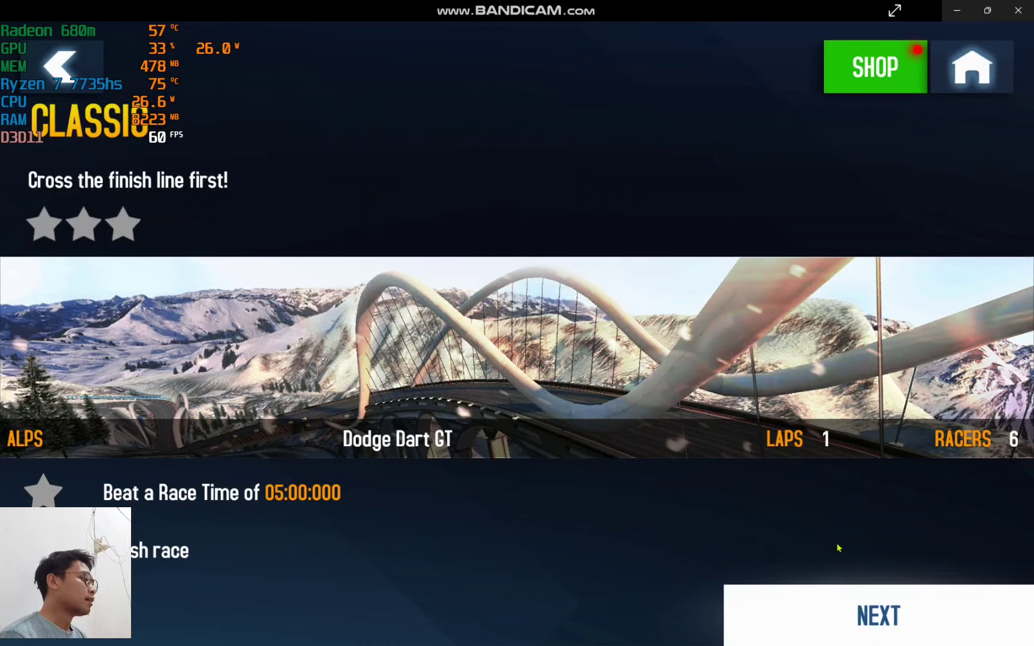
pyautogui.click(884, 640)
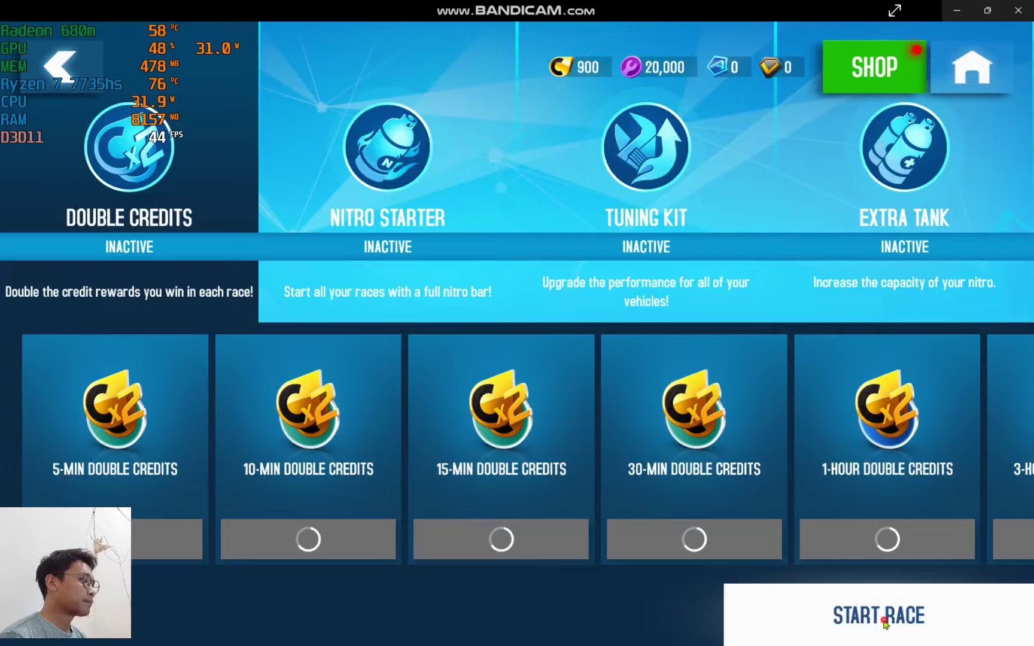
pyautogui.click(884, 616)
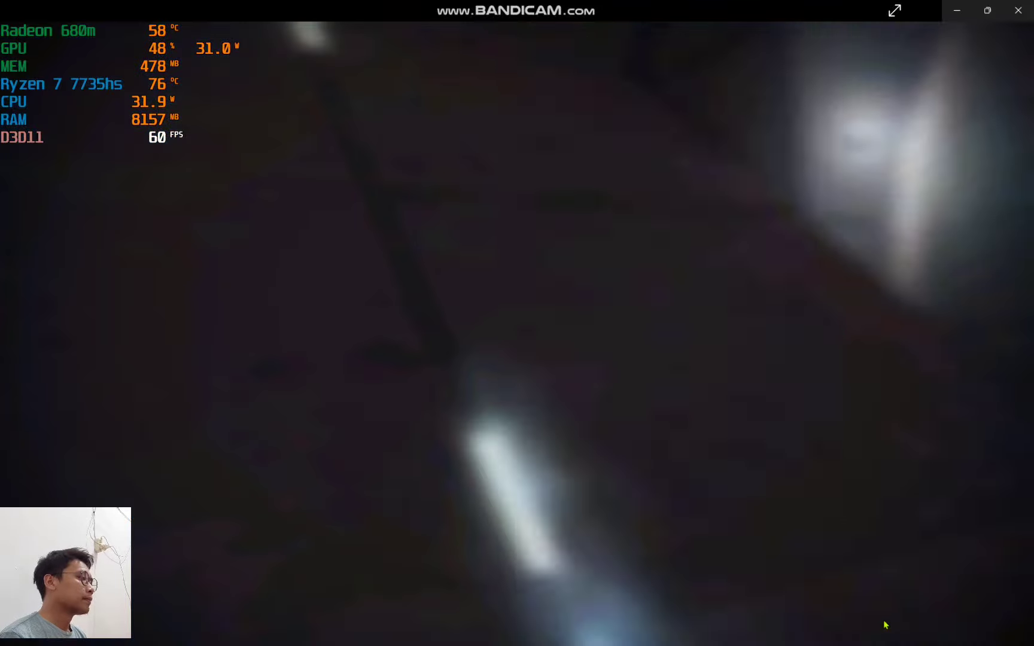